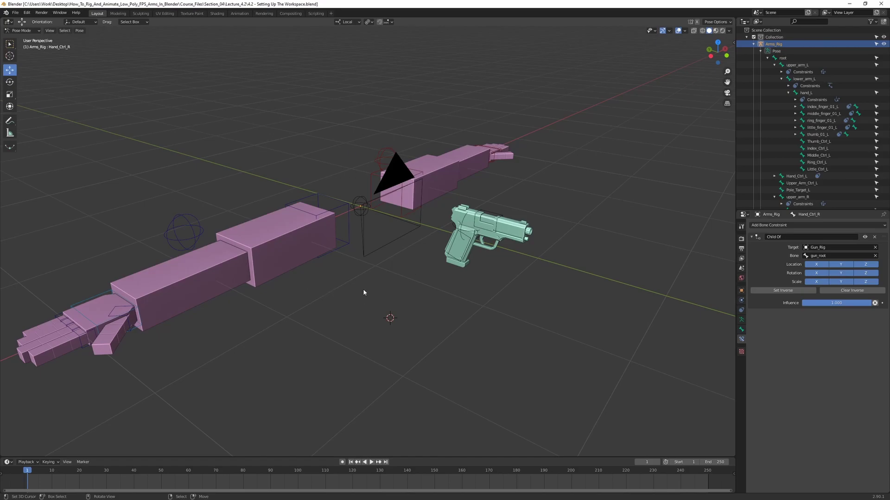
Switch to the Animation workspace and orbit half a turn around the arm and gun rigs.
middle_click_drag(516, 282, 405, 298)
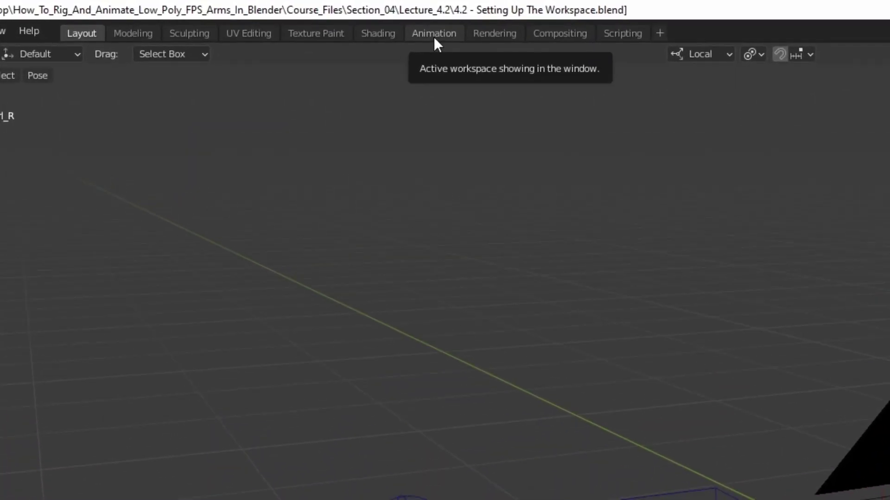
left_click(432, 37)
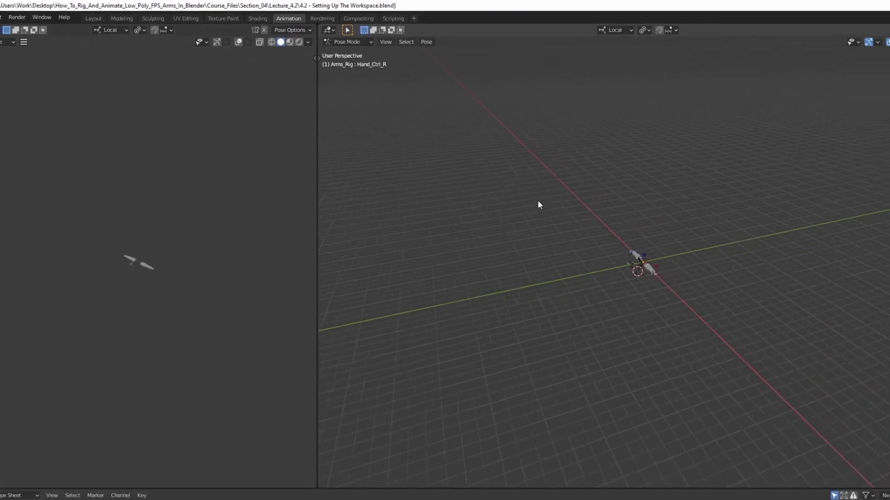
scroll(526, 193, "up", 8)
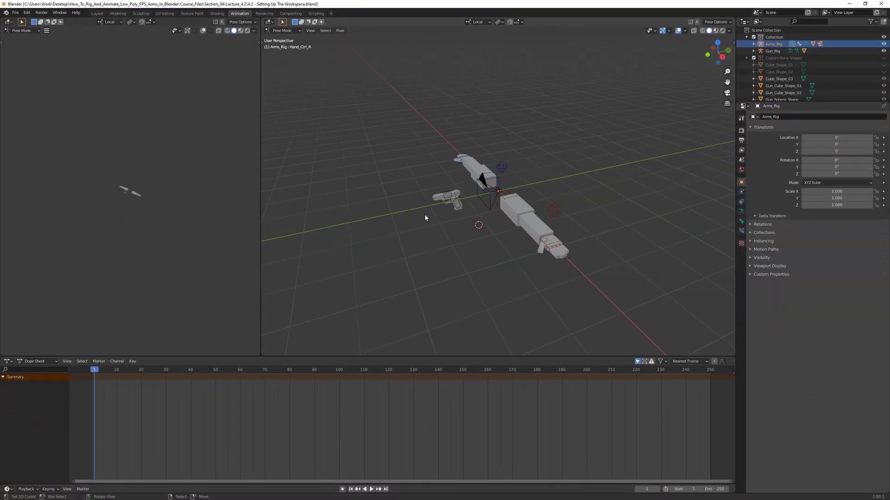
scroll(425, 217, "up", 2)
middle_click_drag(393, 180, 489, 177)
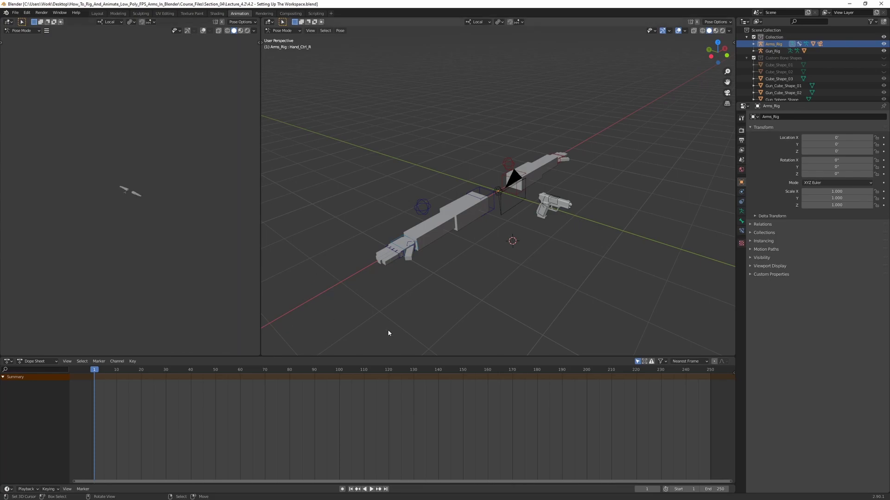
Resize the Dope Sheet and split the 3D view into four viewports.
left_click_drag(373, 357, 371, 422)
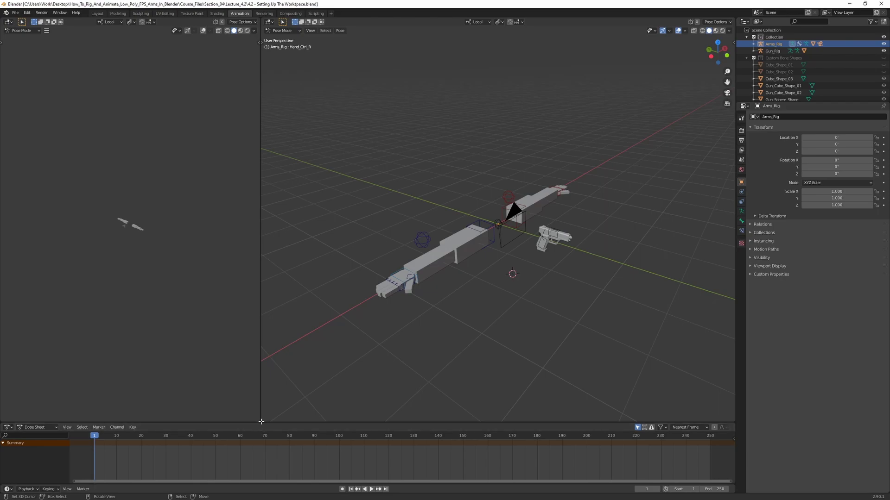
mouse_move(261, 422)
left_mouse_down()
mouse_move(254, 397)
mouse_move(262, 404)
left_mouse_up()
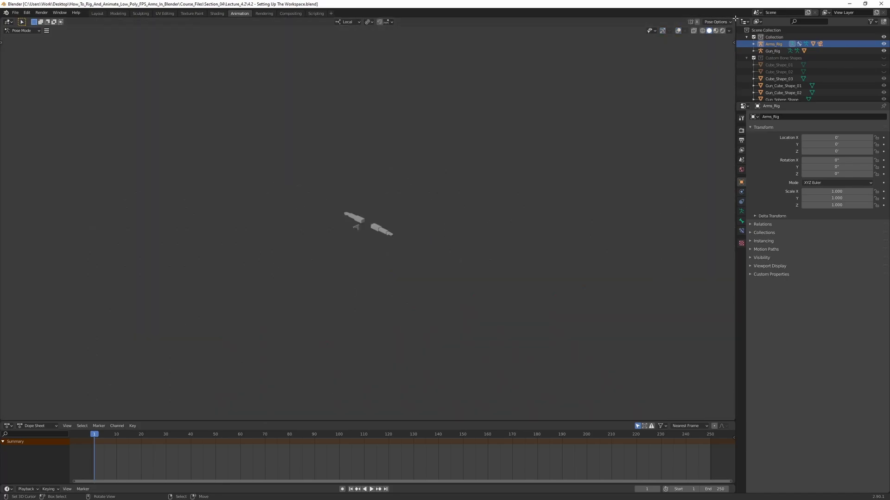
left_click_drag(735, 18, 295, 53)
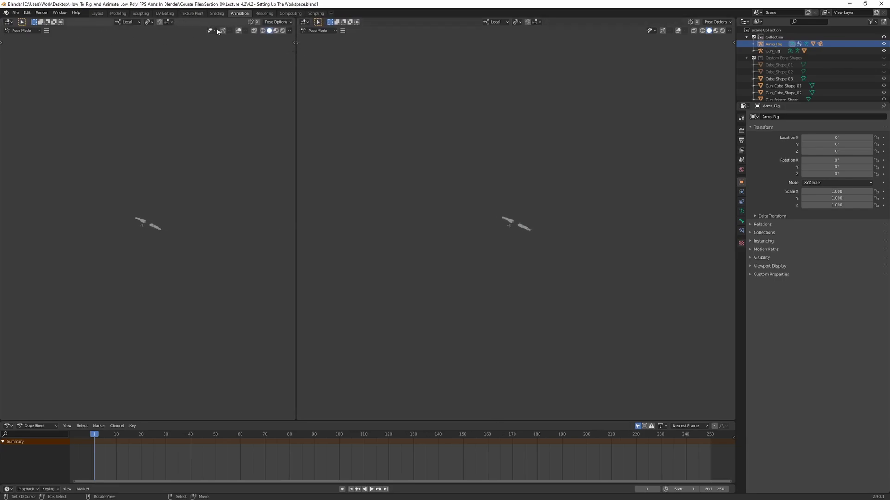
left_click_drag(2, 17, 9, 218)
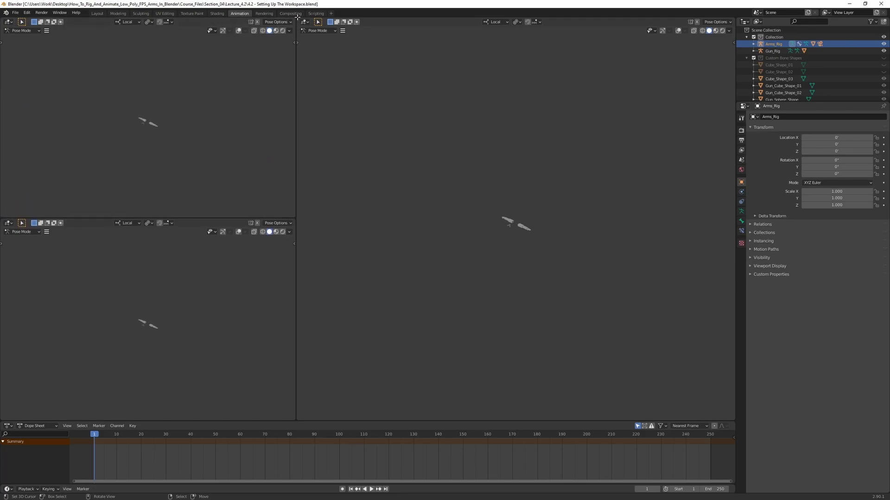
left_click_drag(296, 17, 317, 217)
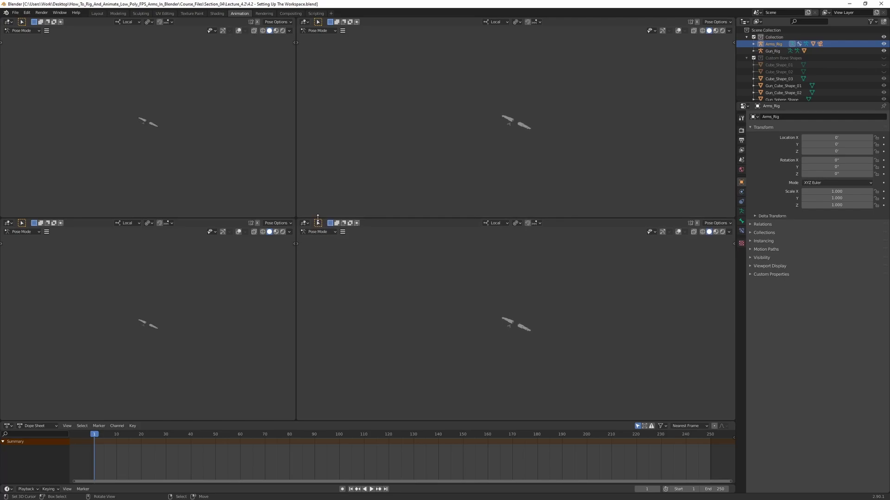
Enable overlays, navigation gizmos, floor grid and X/Y/Z axis lines in the lower-right viewport.
left_click(679, 232)
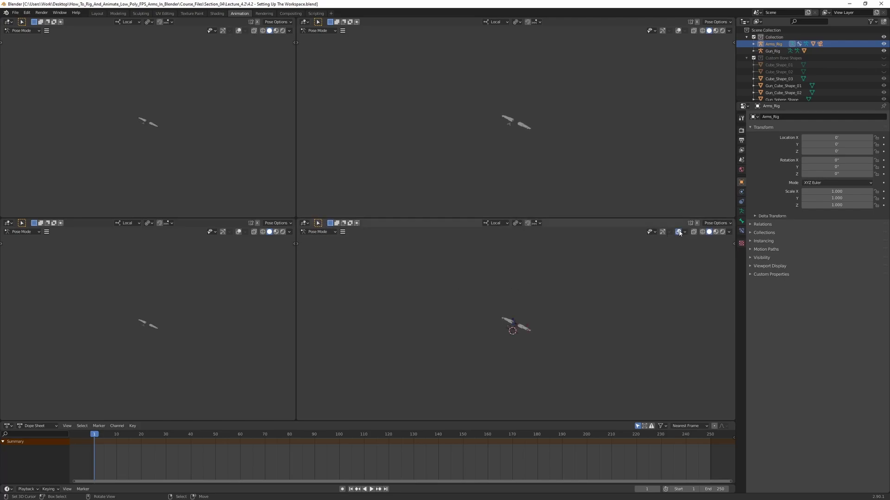
left_click(662, 233)
scroll(619, 295, "up", 3)
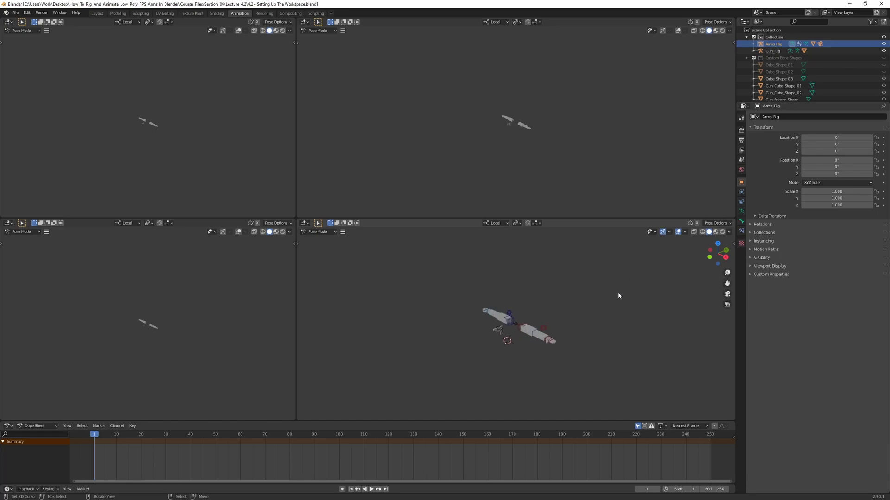
left_click(684, 233)
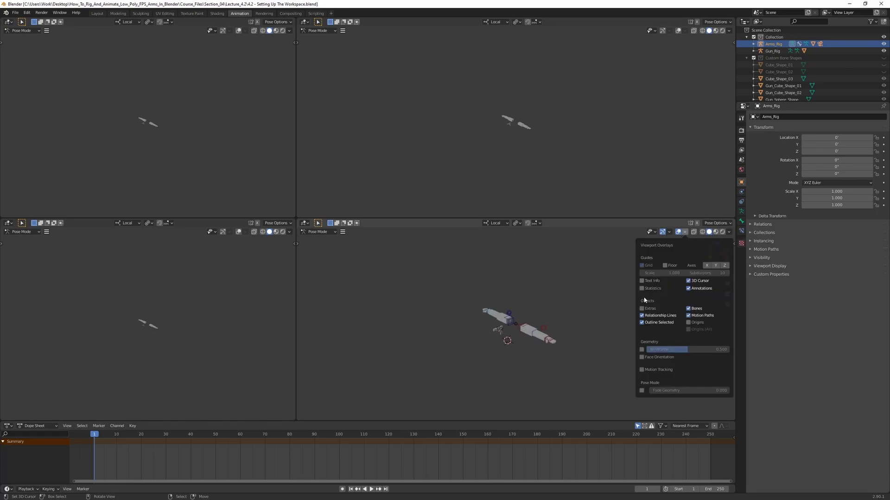
left_click(675, 266)
left_click_drag(706, 265, 724, 266)
scroll(550, 348, "up", 3)
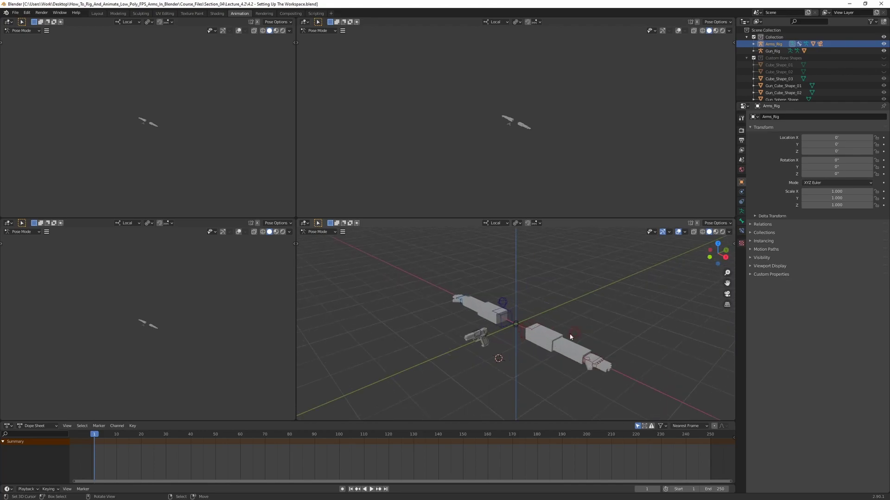
Select the bone near the gun and make the side panels slightly narrower.
middle_click_drag(569, 337, 592, 304)
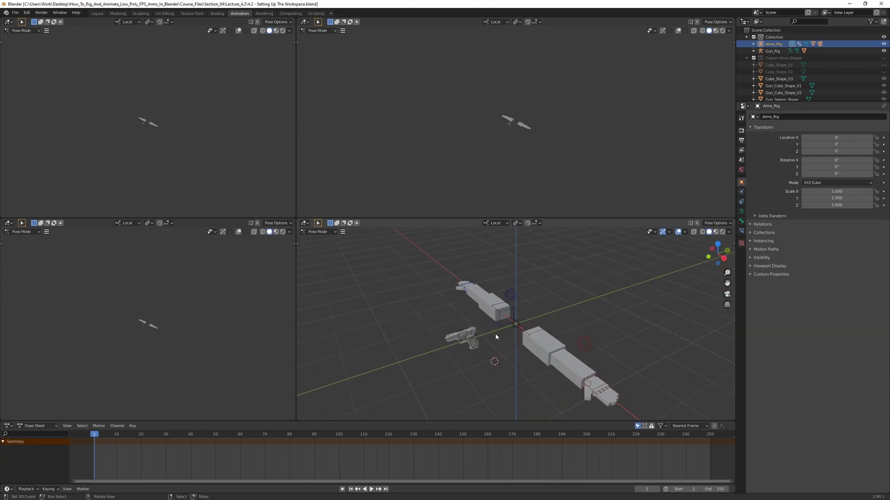
middle_click_drag(442, 341, 597, 301)
left_click(504, 301)
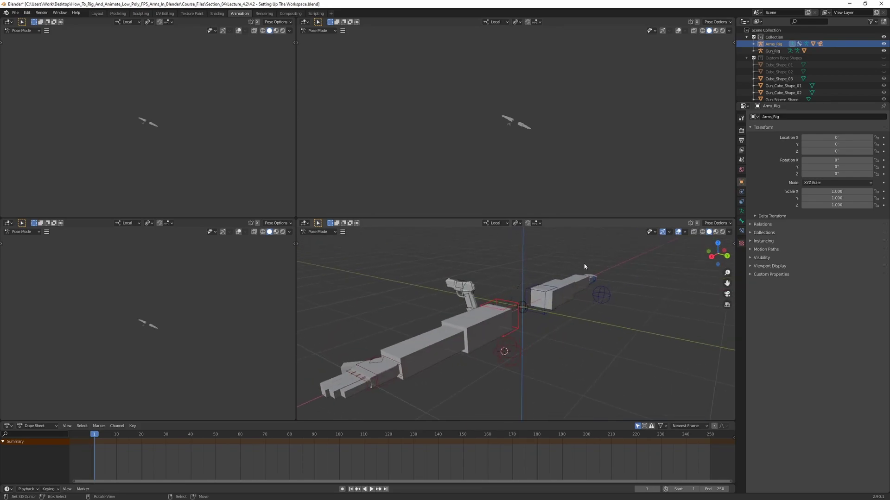
middle_click_drag(569, 313, 594, 293)
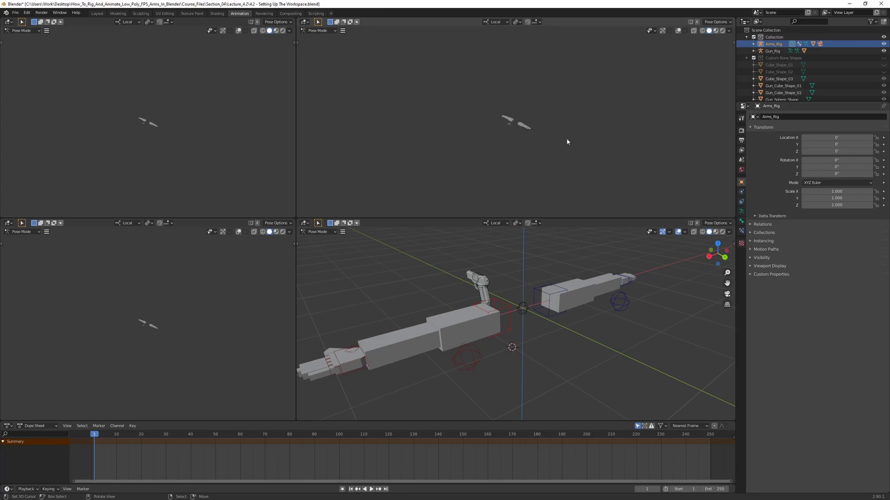
middle_click_drag(602, 139, 449, 96)
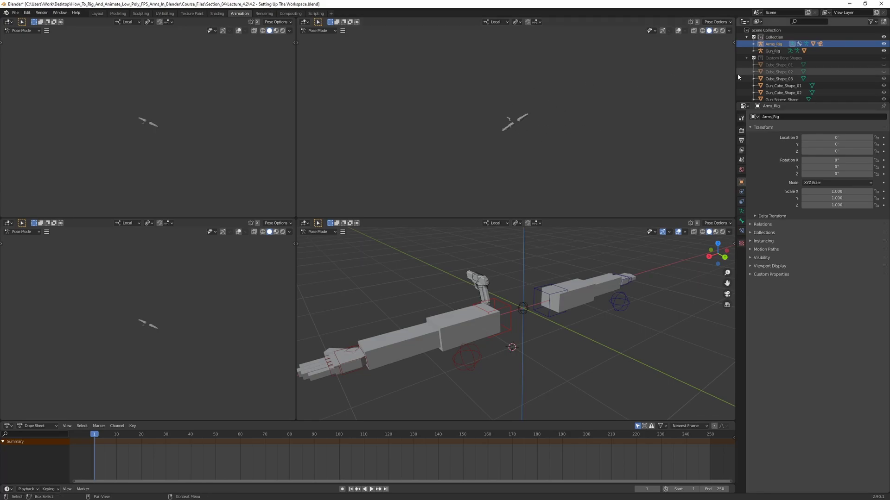
left_click_drag(737, 73, 764, 73)
scroll(547, 115, "up", 3)
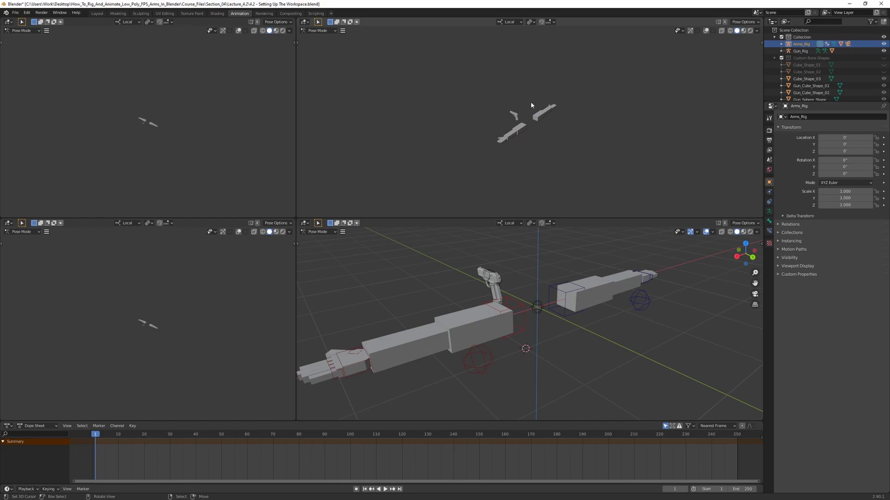
Collapse the Custom Bone Shapes collection and show the camera view in the upper-right viewport.
left_click(775, 58)
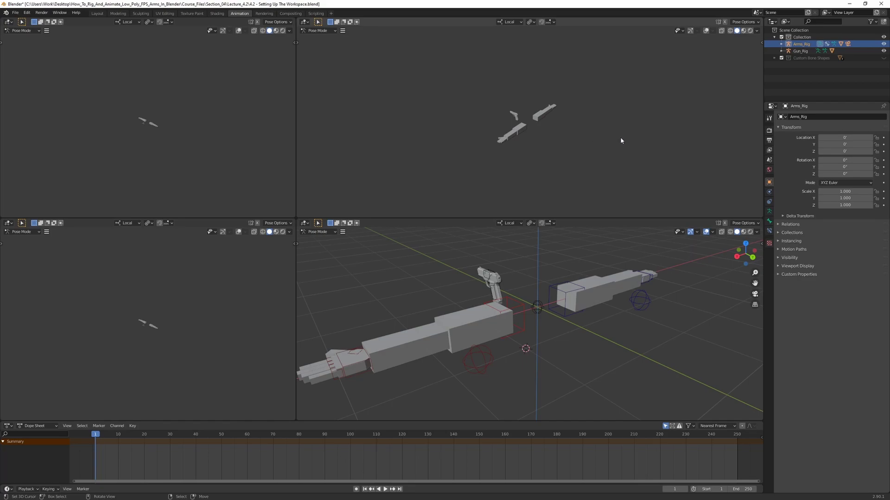
middle_click_drag(603, 111, 570, 131)
middle_click_drag(545, 161, 628, 134)
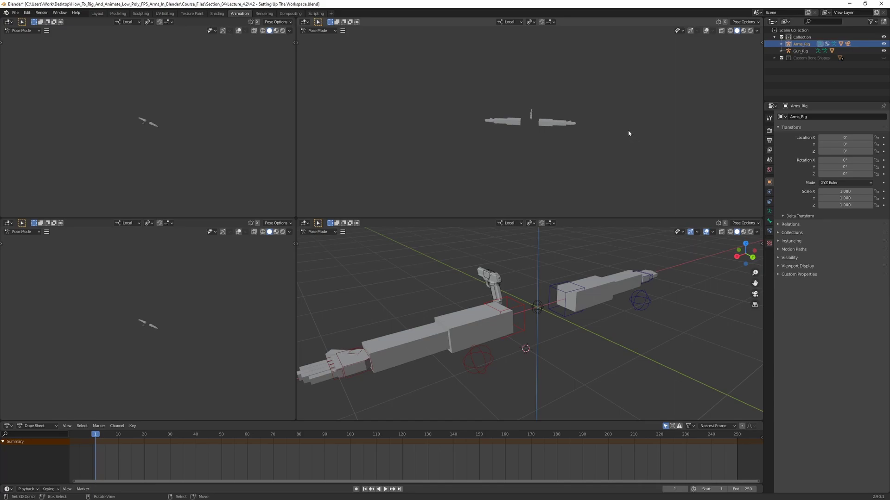
key("KP_0")
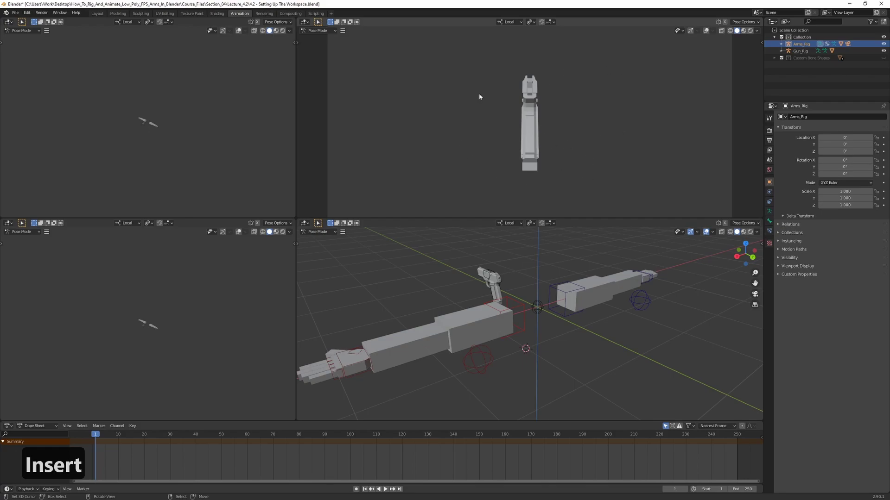
scroll(569, 128, "down", 1)
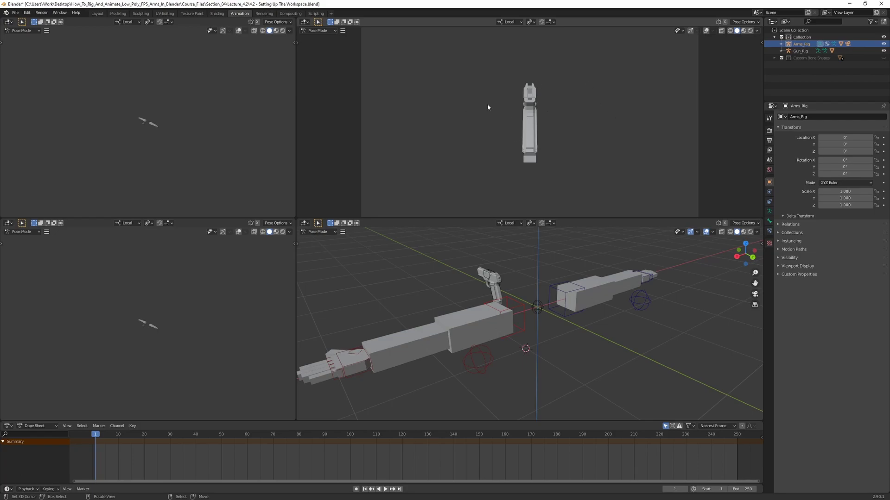
Hide the upper-right viewport's header via Header > Show Header.
right_click(710, 30)
mouse_move(712, 33)
key("Escape")
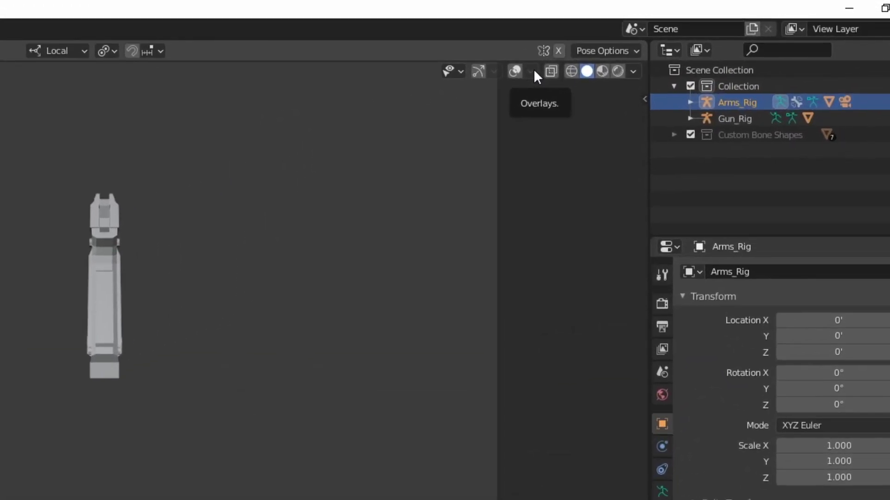
right_click(637, 46)
mouse_move(638, 46)
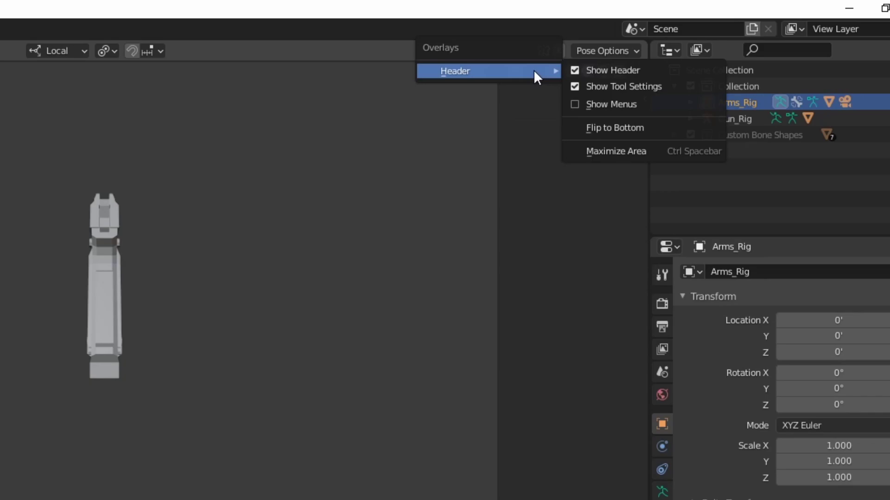
left_click(575, 70)
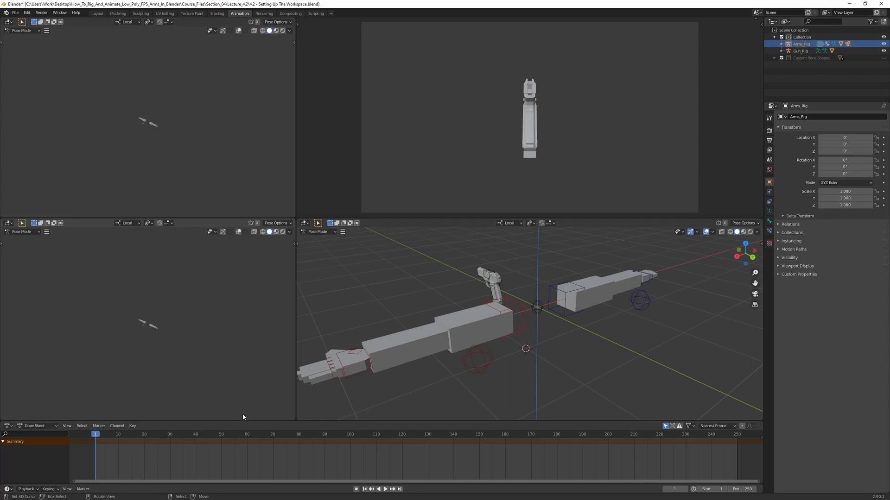
Change the bottom Dope Sheet into a Timeline and make it taller.
left_click_drag(243, 421, 245, 482)
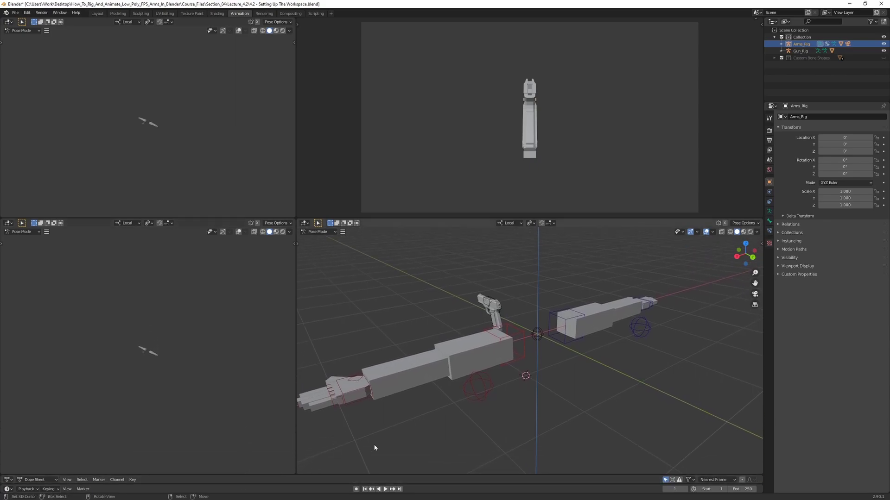
middle_click_drag(407, 411, 430, 388)
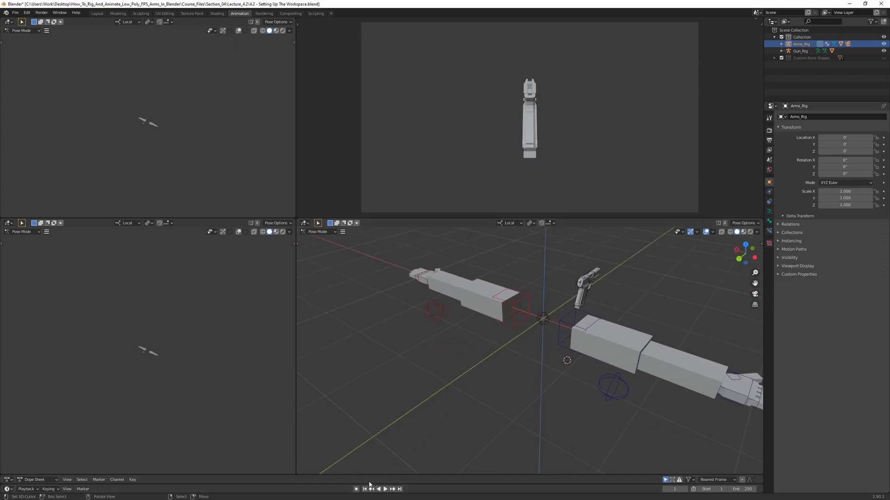
left_click(9, 480)
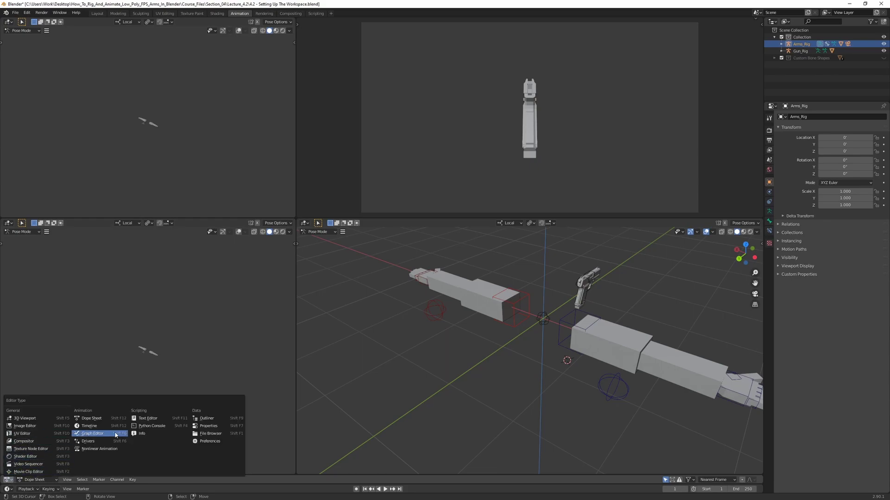
left_click(97, 426)
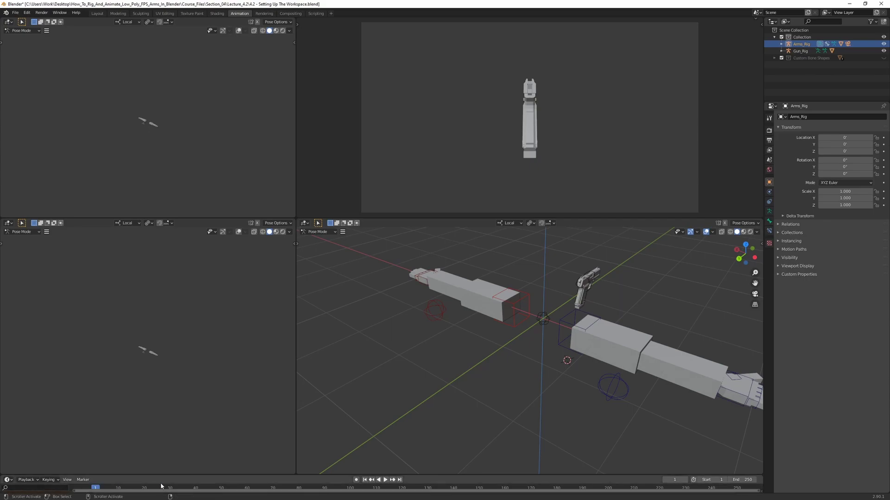
left_click_drag(150, 475, 162, 441)
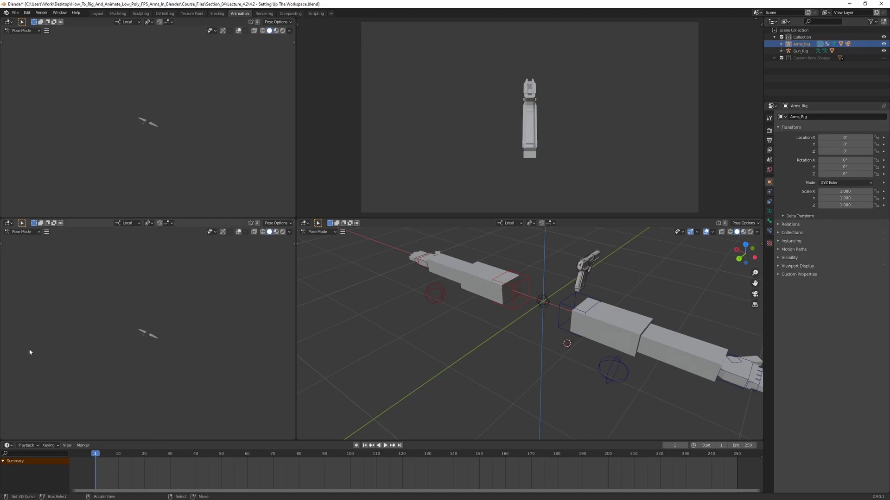
Turn the lower-left 3D view into a Dope Sheet in Action Editor mode, confirming no actions exist.
left_click(8, 223)
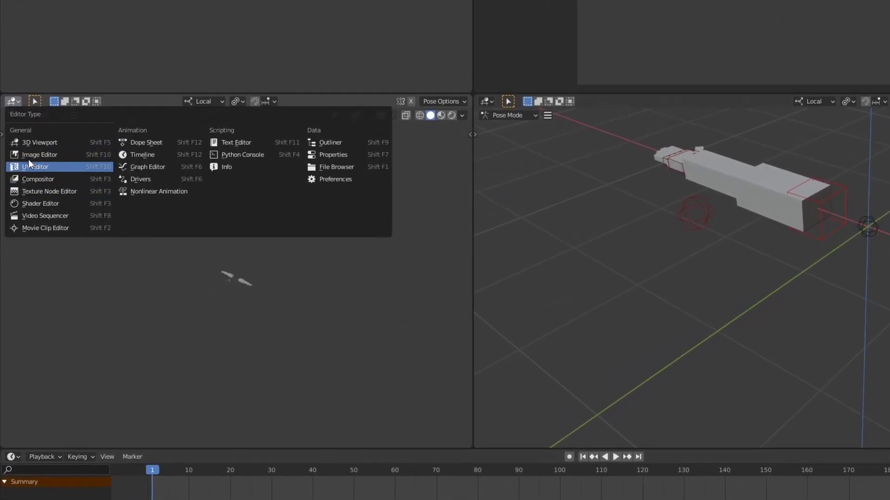
left_click(151, 141)
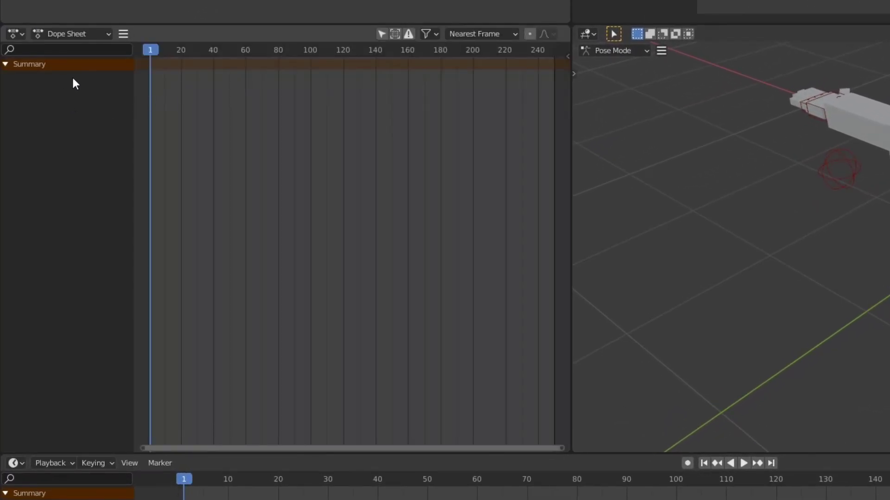
left_click(85, 38)
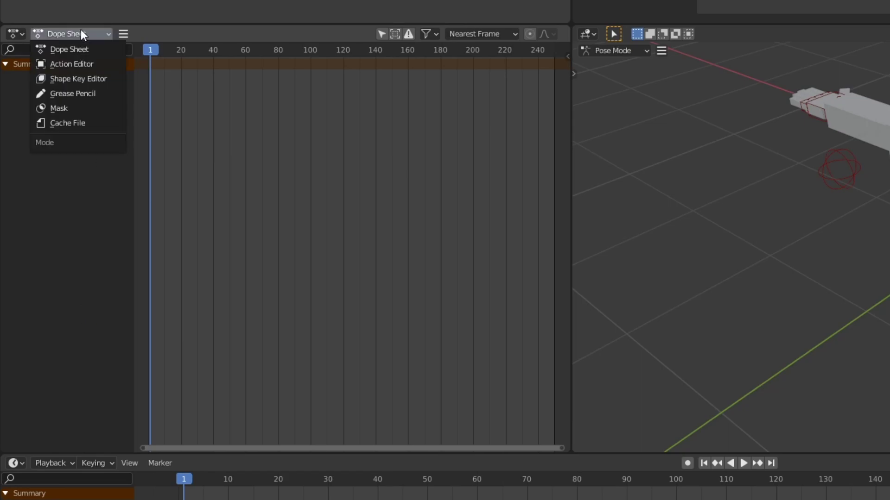
left_click(78, 65)
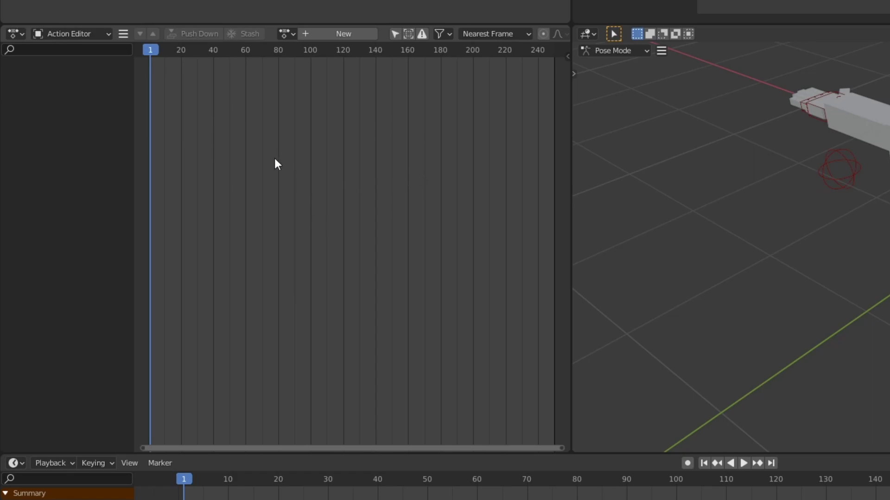
scroll(333, 160, "up", 3)
scroll(232, 168, "up", 2, "ctrl")
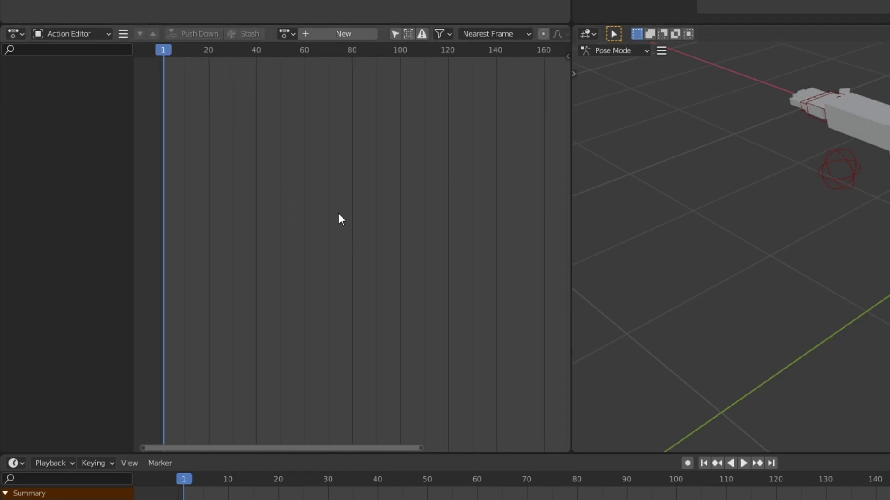
left_click(287, 34)
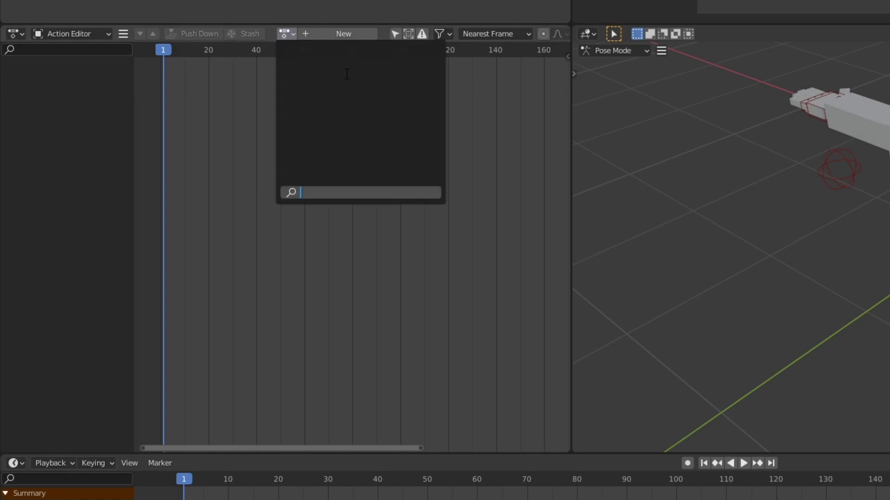
left_click(281, 34)
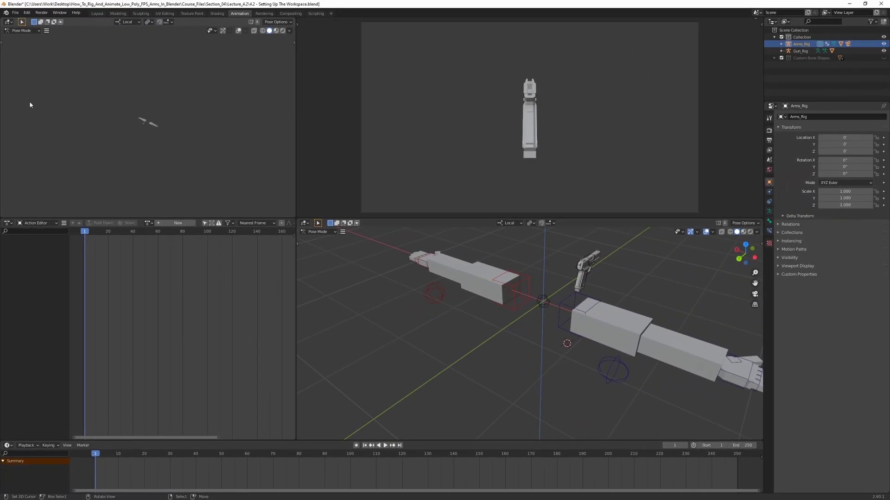
Turn the upper-left 3D view into a Graph Editor.
left_click(8, 22)
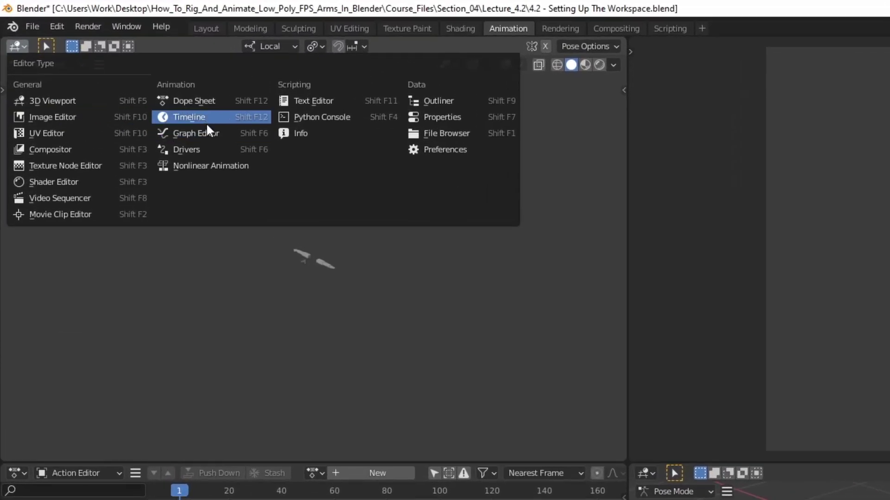
left_click(211, 134)
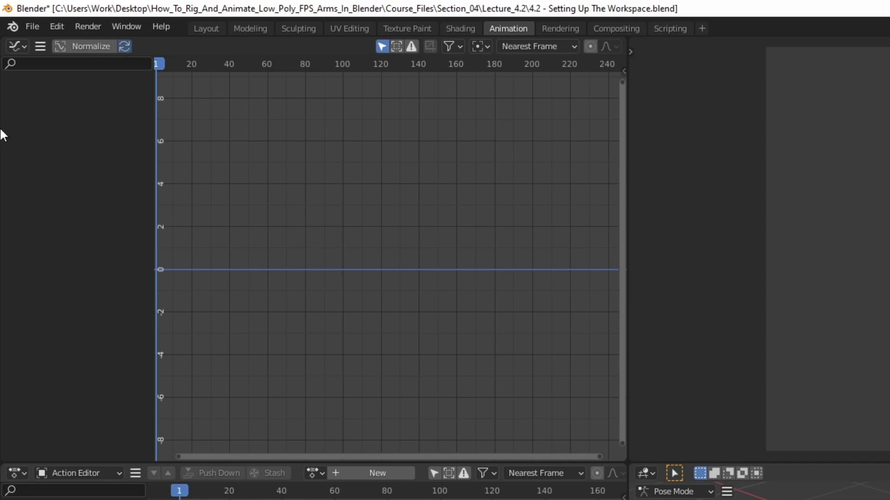
left_click(16, 45)
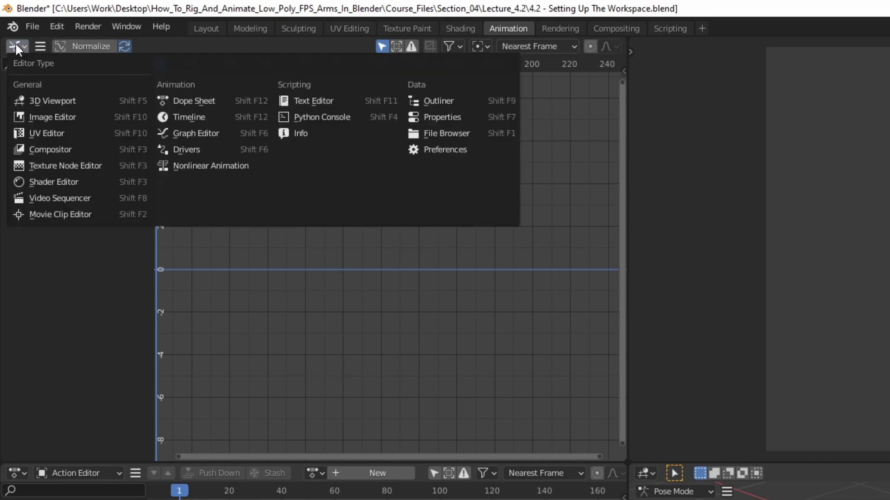
left_click(214, 134)
Keep the lower-left area in Action Editor mode and set the current frame to 18.
right_click(232, 310, "shift")
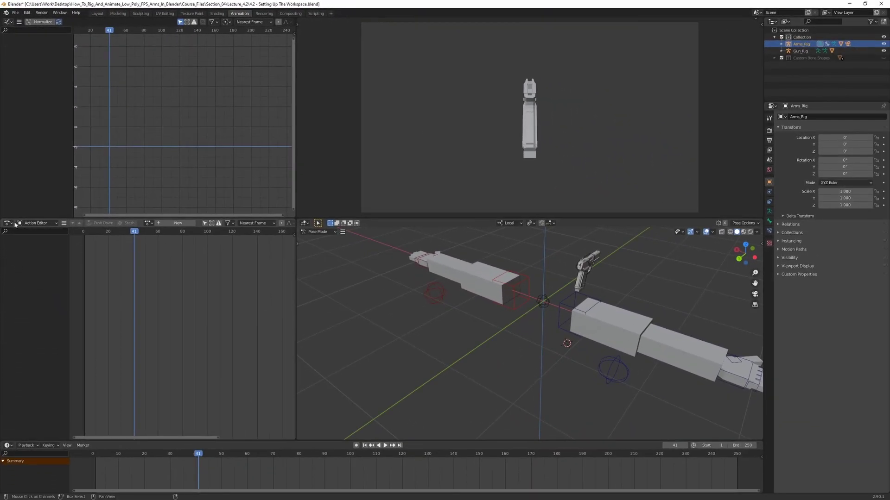
left_click(17, 473)
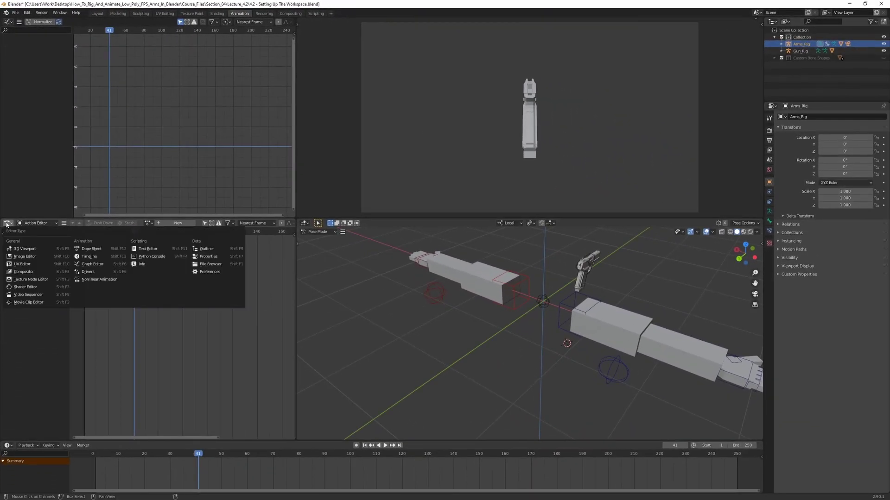
left_click(110, 251)
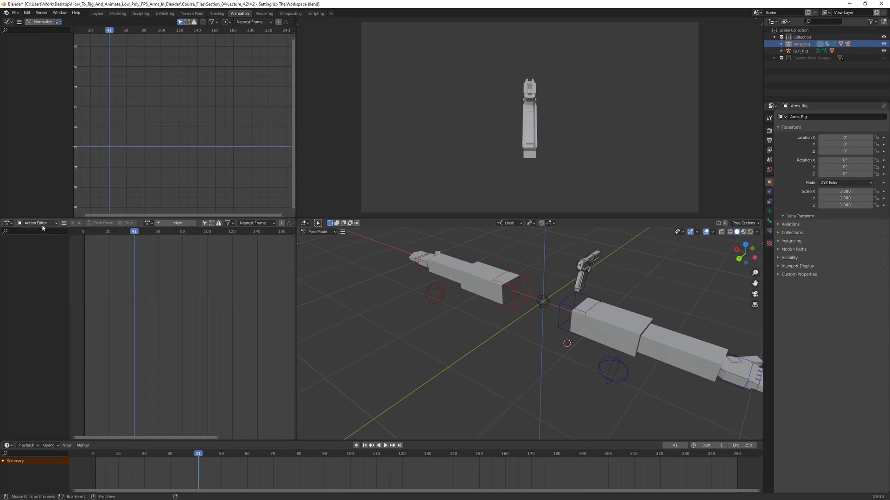
left_click(45, 224)
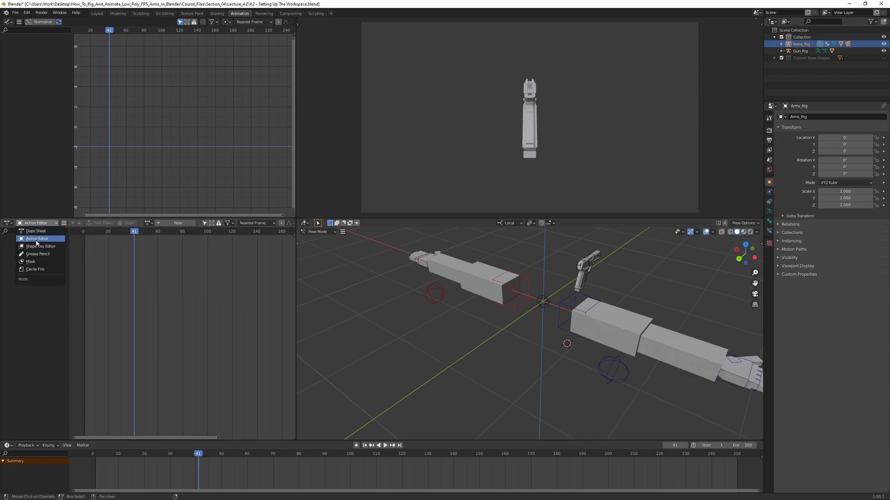
left_click(45, 238)
left_click(106, 304)
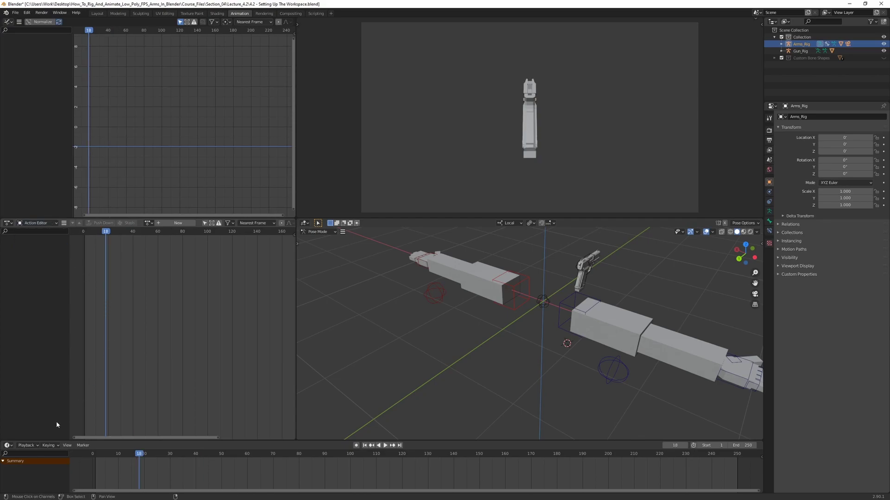
left_click(23, 446)
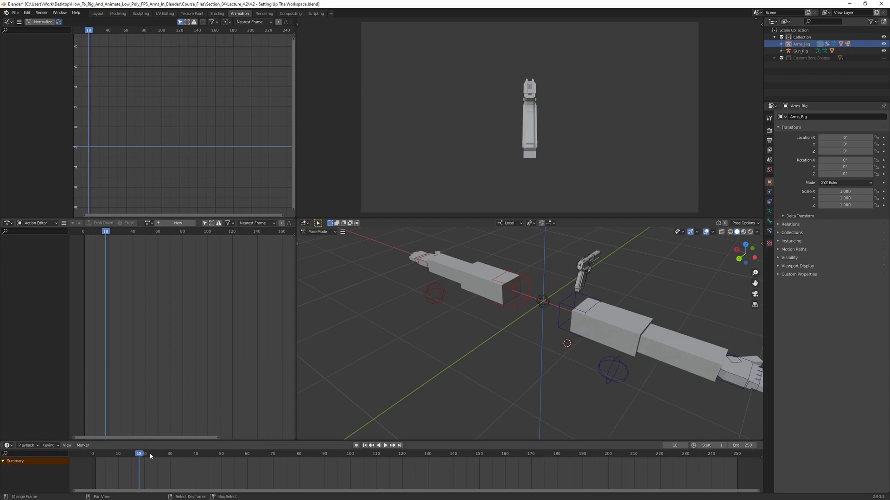
Scrub the animation, play it in reverse, pause, and return to frame 7.
left_click_drag(150, 454, 100, 458)
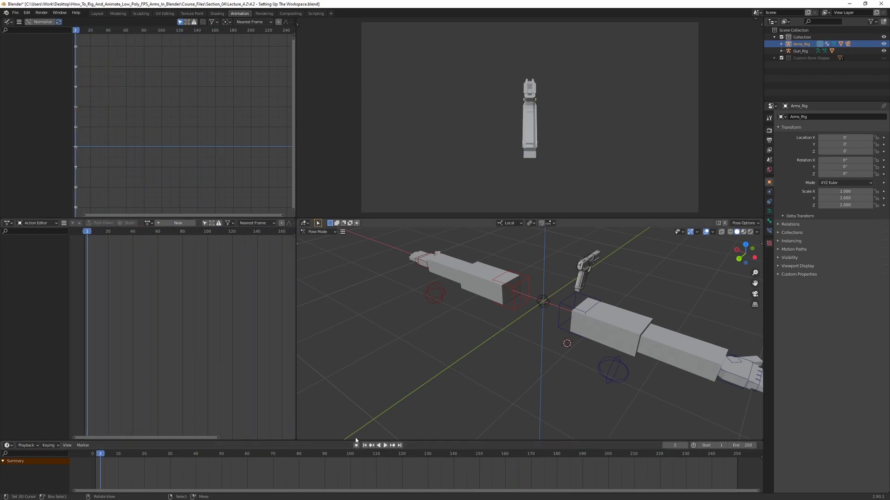
left_click(379, 445)
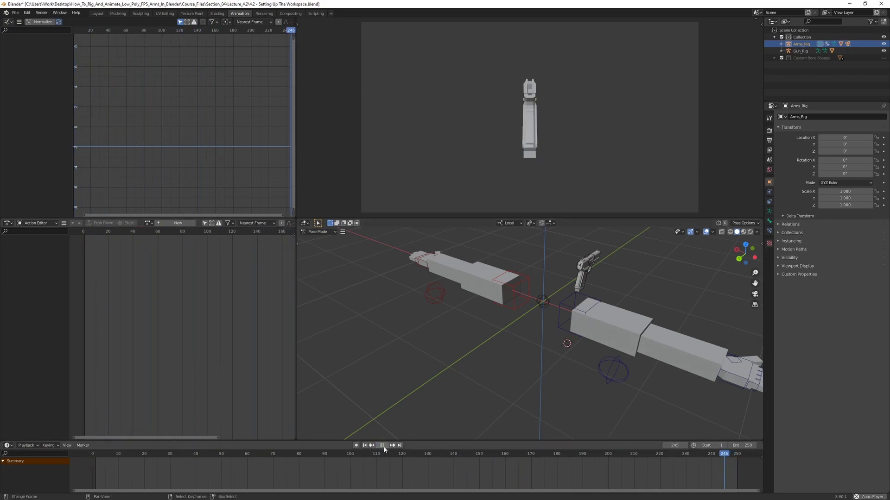
left_click(381, 445)
left_click_drag(352, 457, 110, 457)
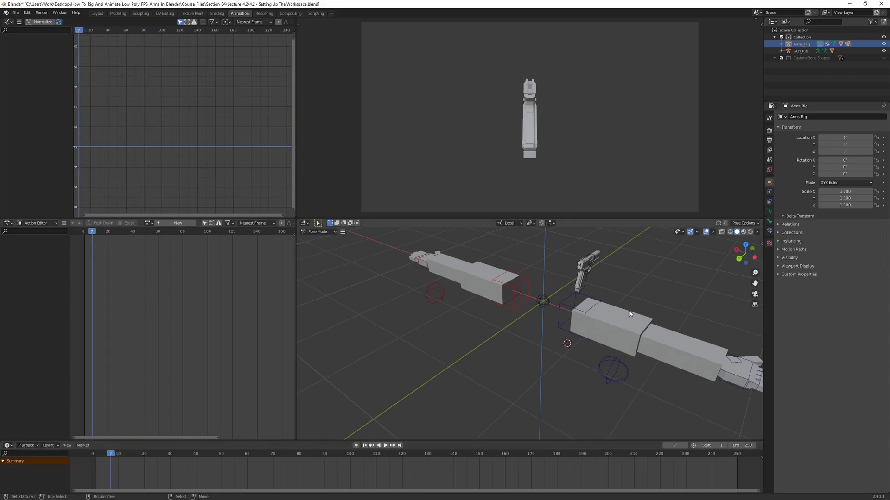
left_click(305, 223)
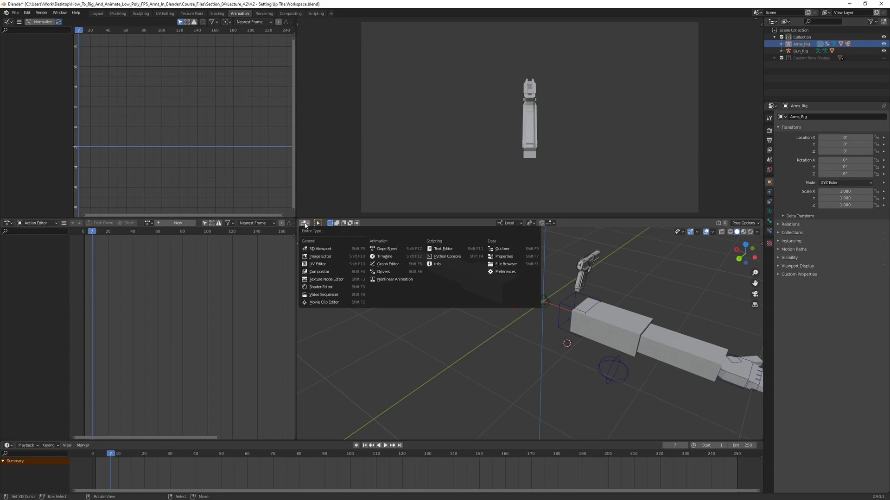
Keep the rig view as a 3D Viewport, widen the left editors, shorten the Timeline, and recentre the rig.
left_click(333, 250)
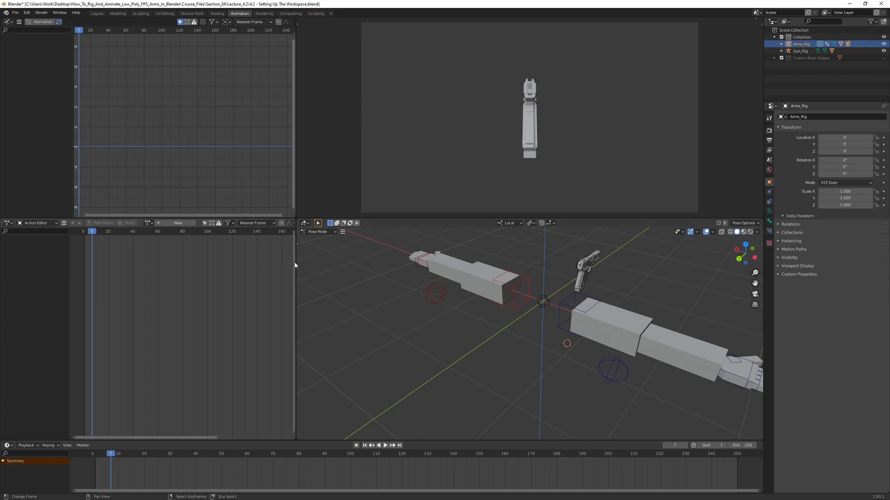
left_click_drag(294, 265, 317, 258)
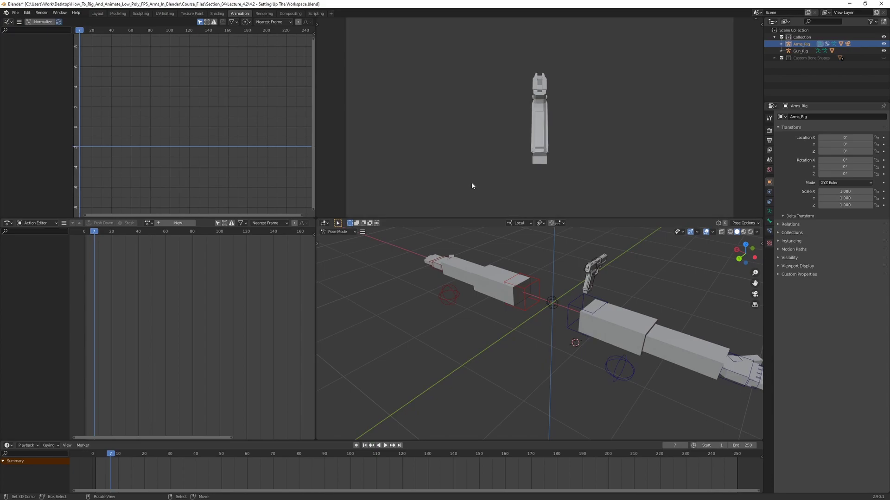
scroll(533, 315, "down", 2)
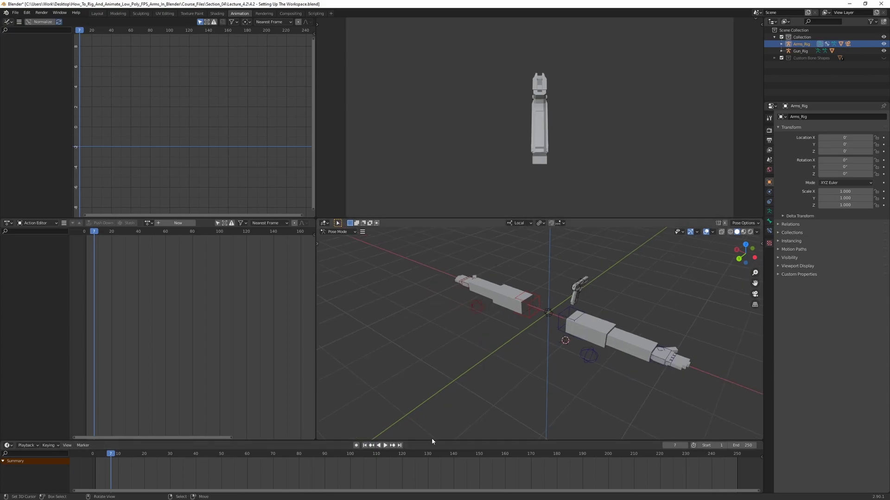
left_click_drag(432, 440, 432, 454)
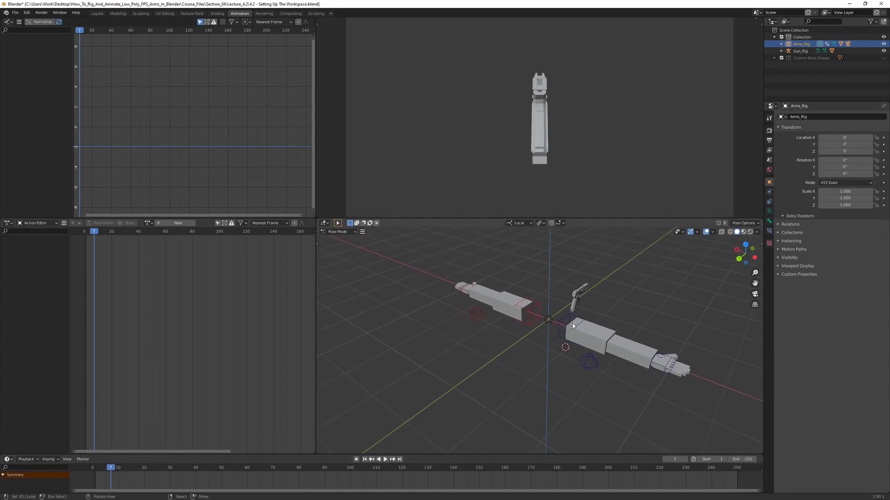
scroll(538, 338, "up", 2)
middle_click_drag(544, 333, 515, 340, "shift")
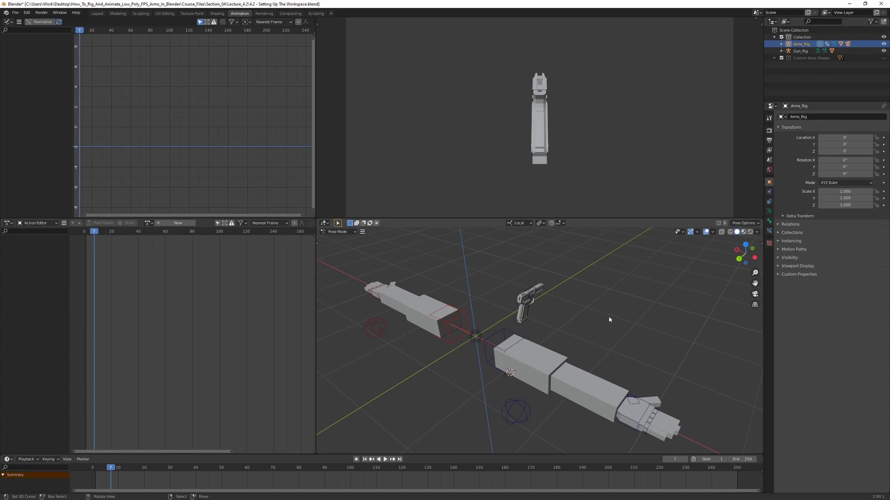
Jump to frame 1, briefly play and stop the animation, viewing the rig from several angles.
middle_click_drag(609, 319, 313, 307)
left_click(86, 233)
key("space")
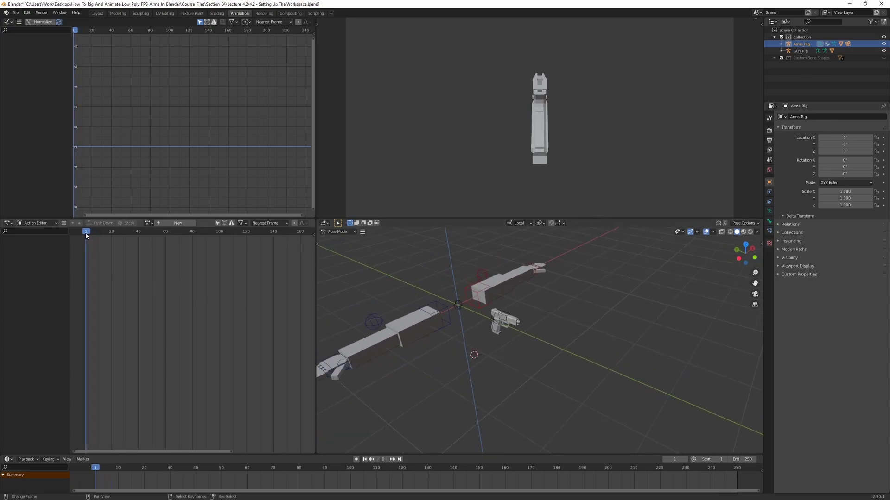
key("space")
scroll(556, 305, "down", 3)
middle_click_drag(569, 306, 598, 302)
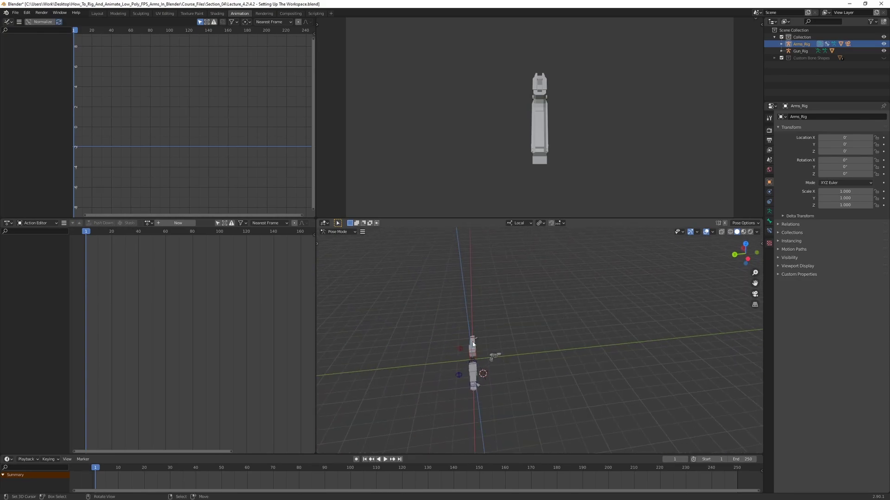
Flip the rig view's header to the bottom of that 3D viewport.
right_click(343, 231)
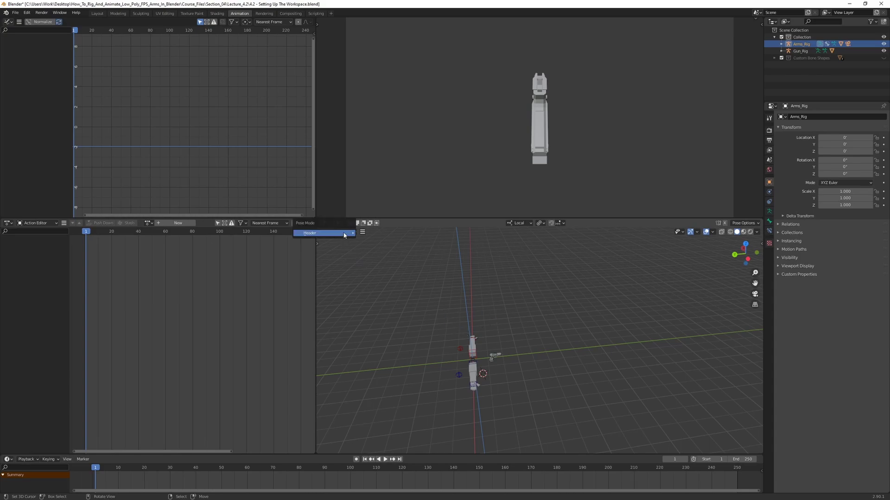
mouse_move(350, 233)
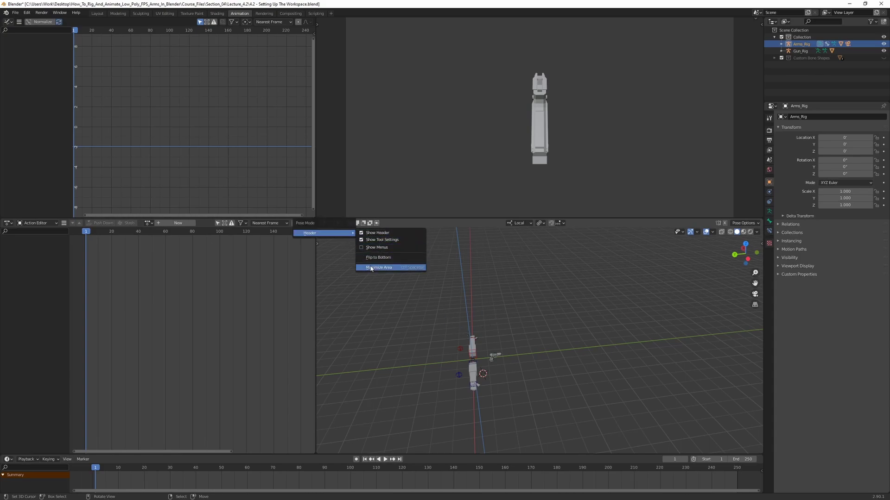
left_click(369, 258)
middle_click_drag(525, 334, 692, 333)
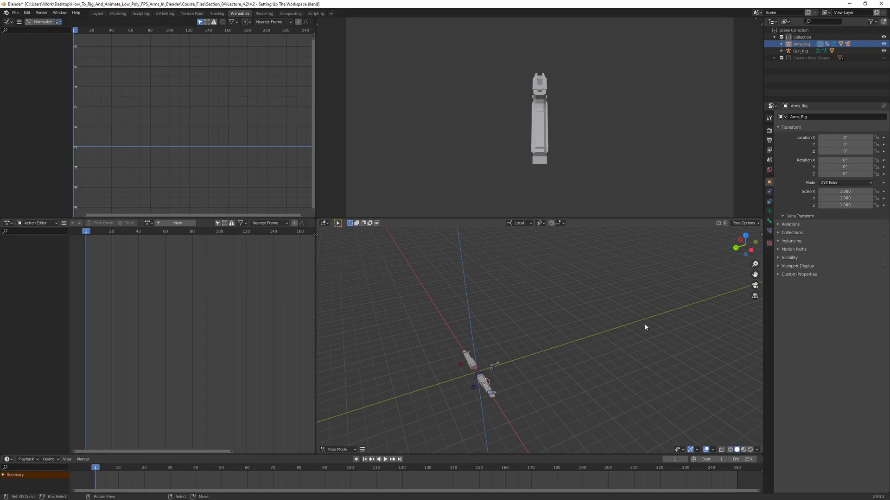
Test-rotate the arm rig about local Z, undo it, then expand Arms_Rig in the Outliner.
scroll(645, 326, "up", 10)
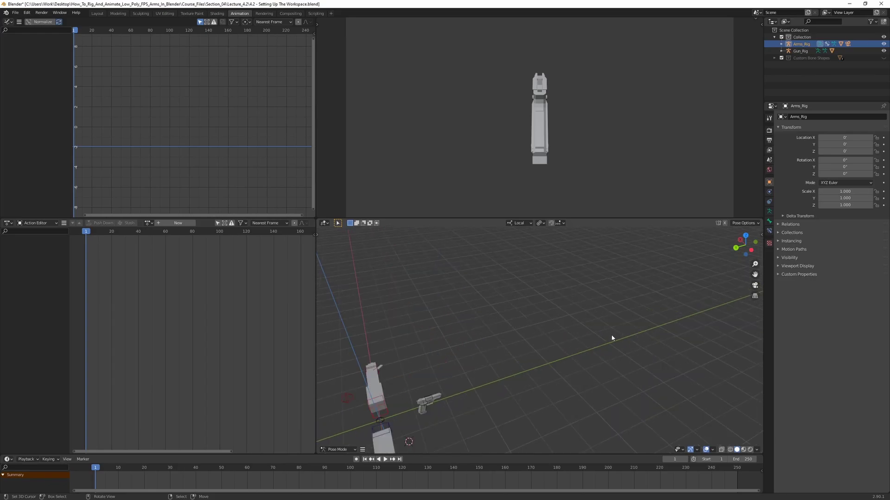
scroll(589, 293, "down", 8)
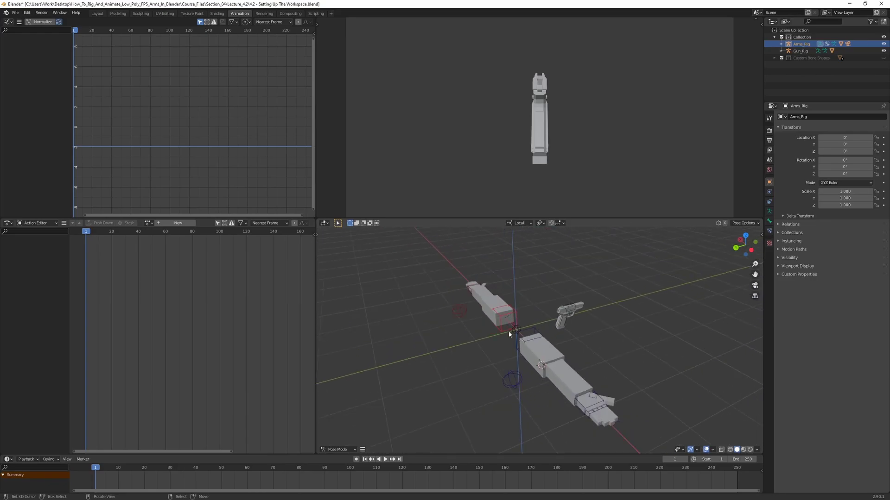
scroll(634, 271, "up", 3)
key("r")
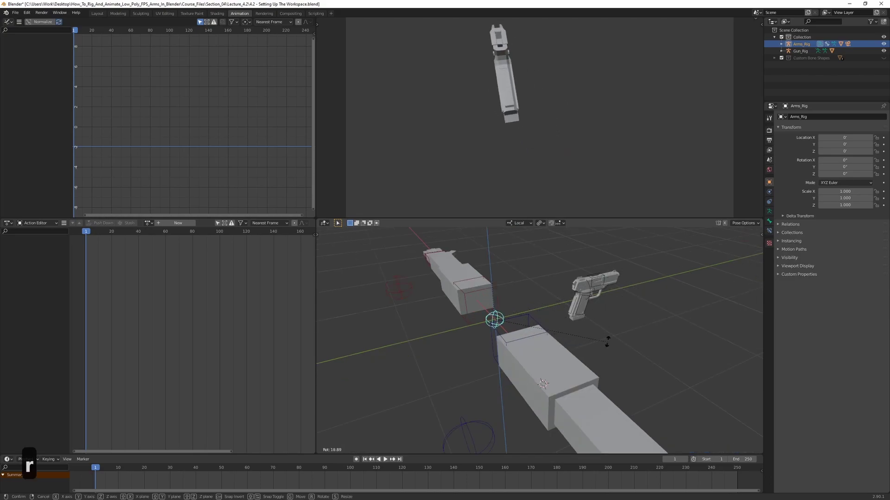
key("ctrl+z")
key("r")
key("z")
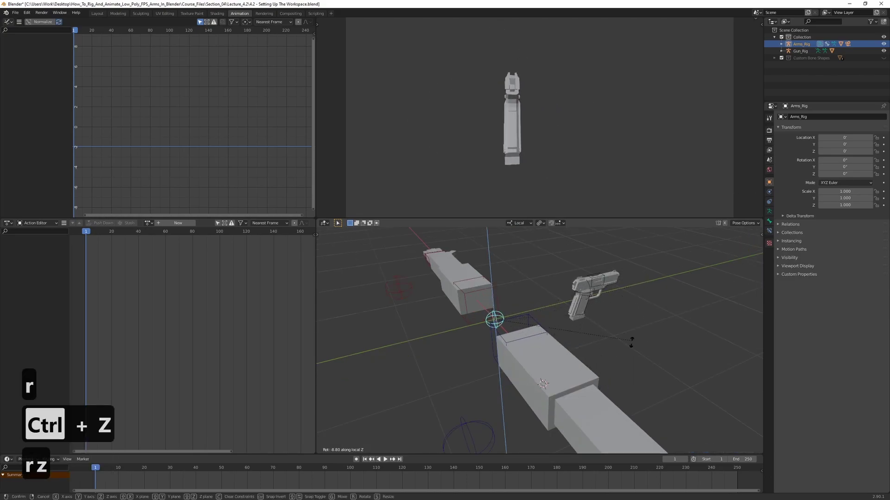
left_click(709, 153)
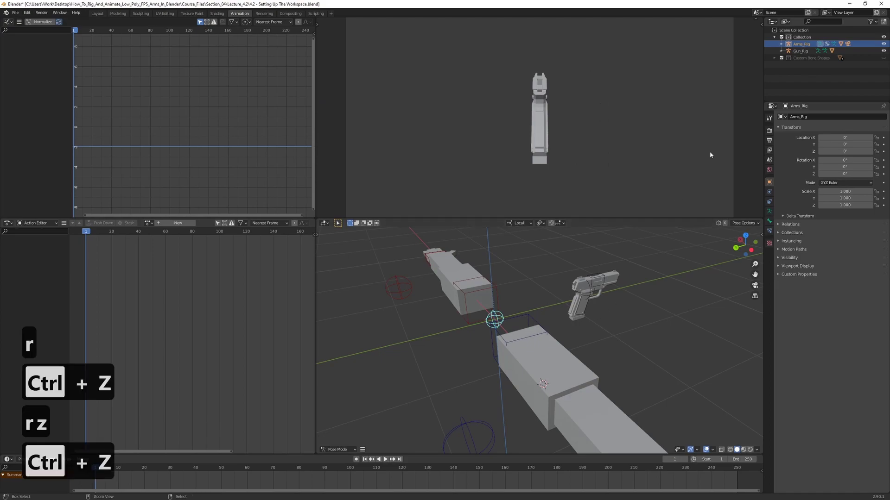
key("ctrl+z")
left_click(781, 44)
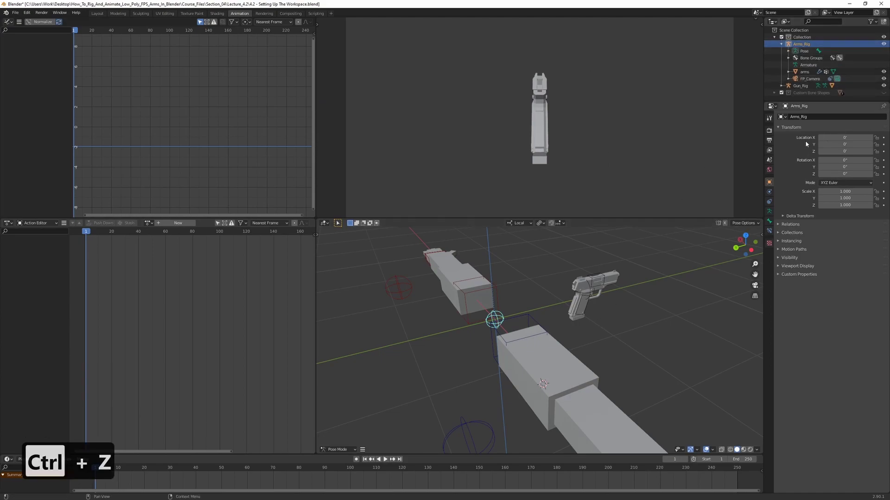
left_click(870, 22)
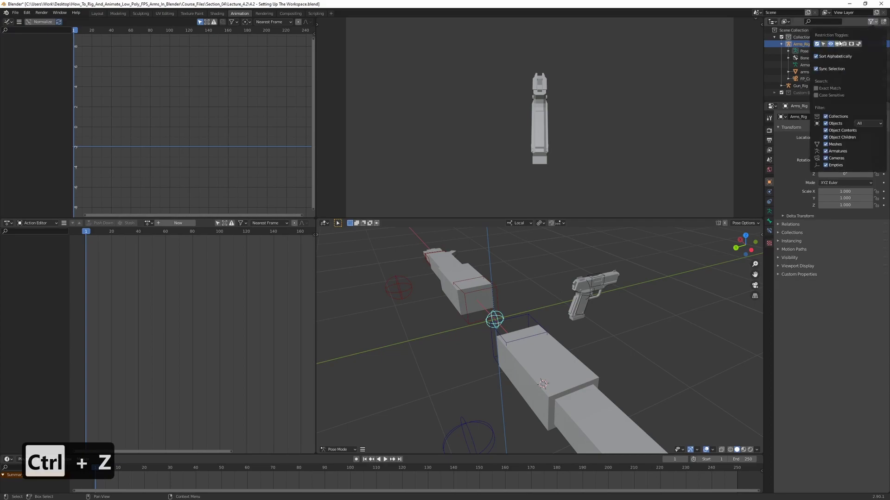
Enable the Extras viewport overlay so the FP_Camera shape is drawn.
left_click(698, 450)
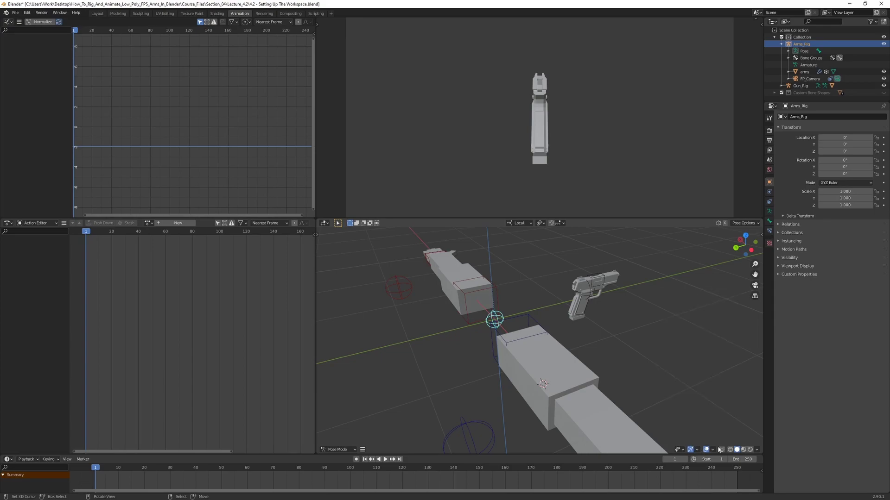
left_click(712, 449)
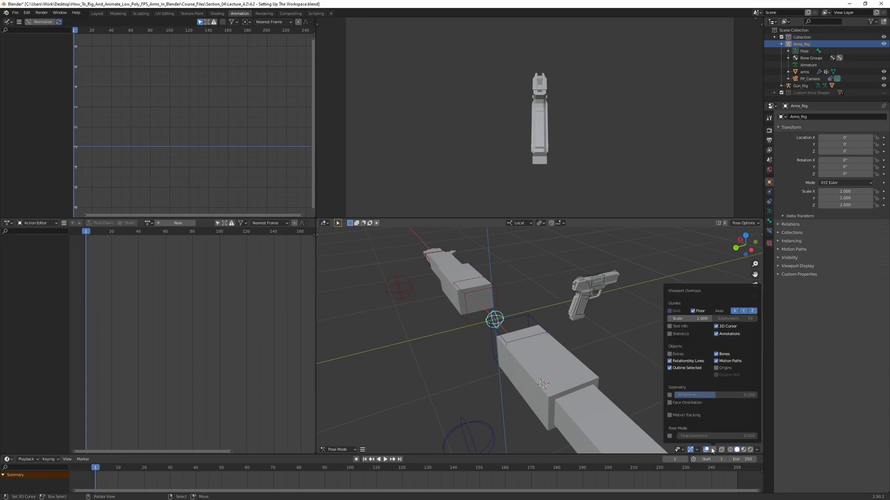
left_click(677, 353)
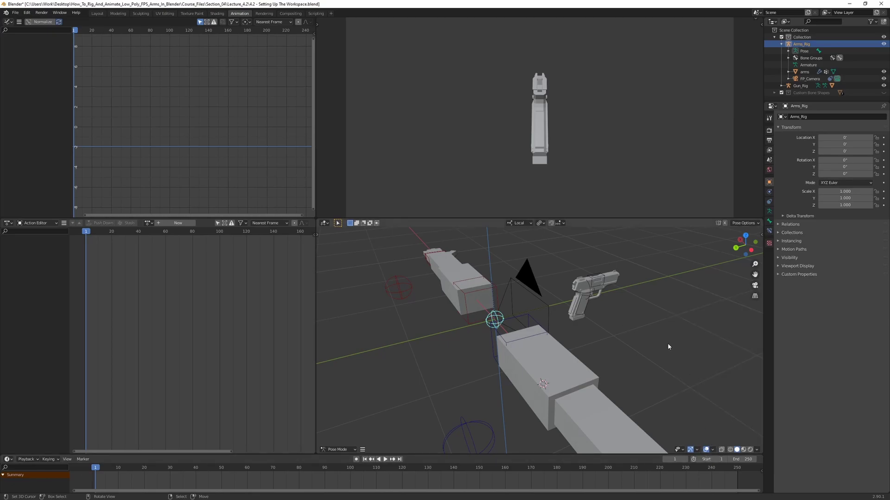
Pan the rig to the left and switch from Pose Mode to Object Mode.
scroll(668, 347, "down", 2)
middle_click_drag(631, 337, 579, 331, "shift")
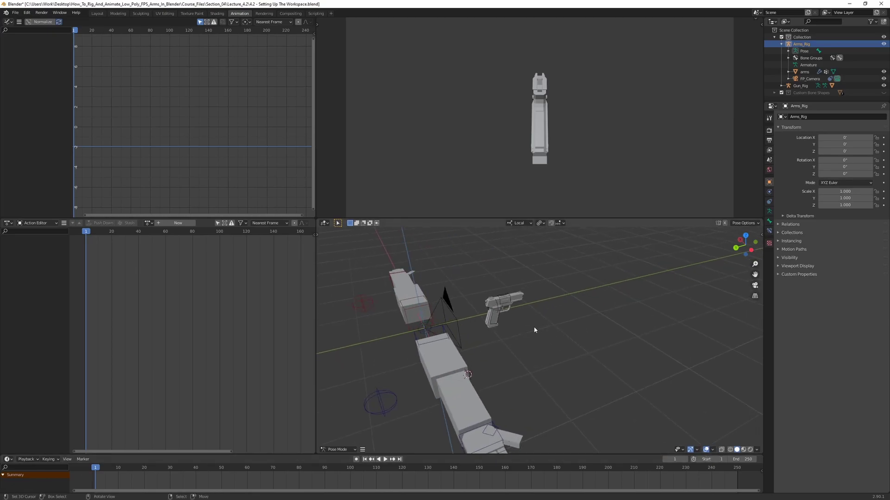
scroll(560, 305, "down", 3)
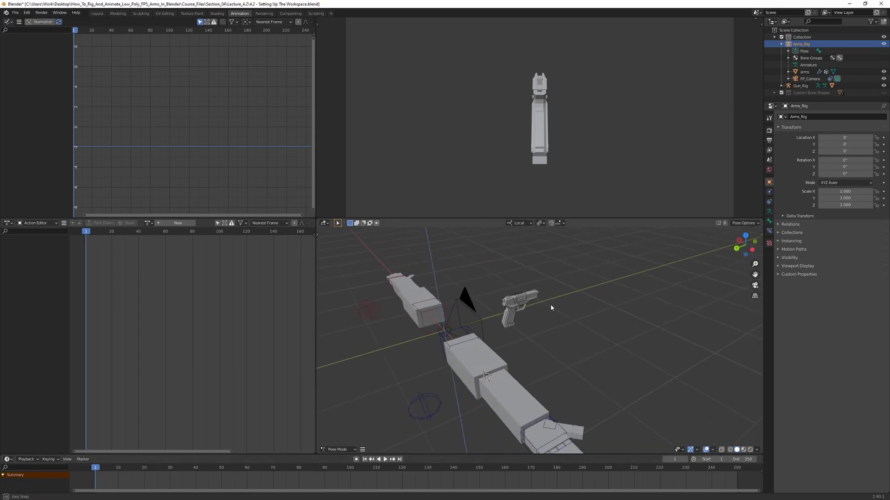
left_click(345, 451)
left_click(340, 442)
Snap the 3D cursor to the world origin and add a cube mesh there.
left_click(608, 302)
key("shift+s")
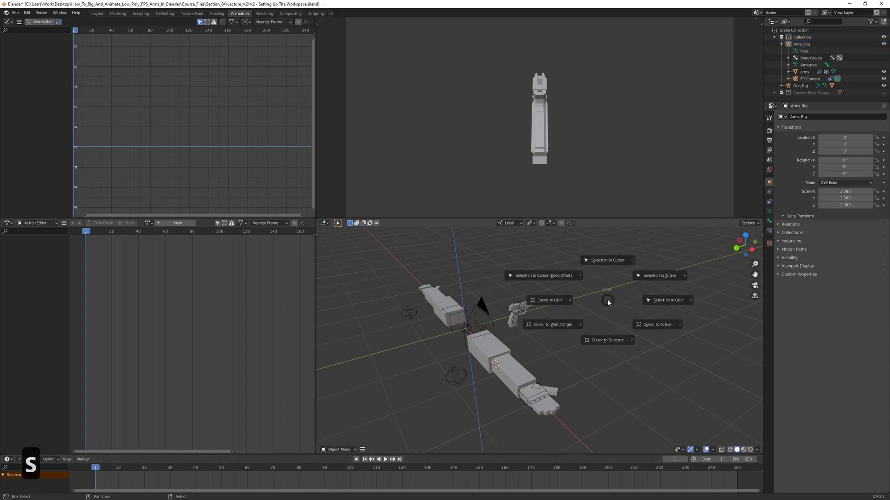
left_click(573, 324)
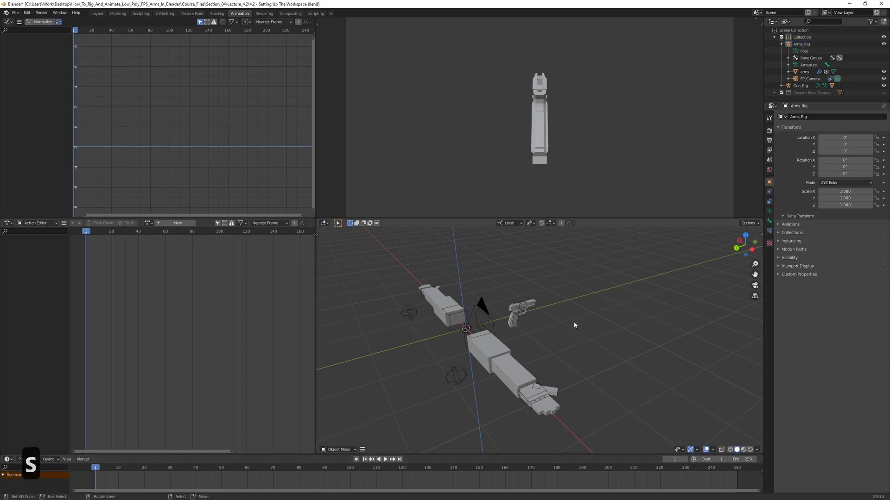
scroll(574, 315, "down", 3)
middle_click_drag(580, 302, 552, 336, "shift")
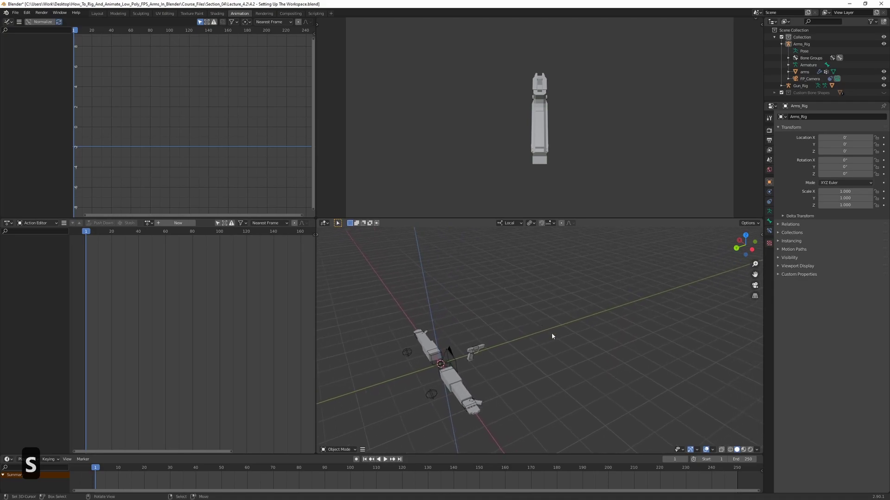
key("shift+a")
mouse_move(544, 347)
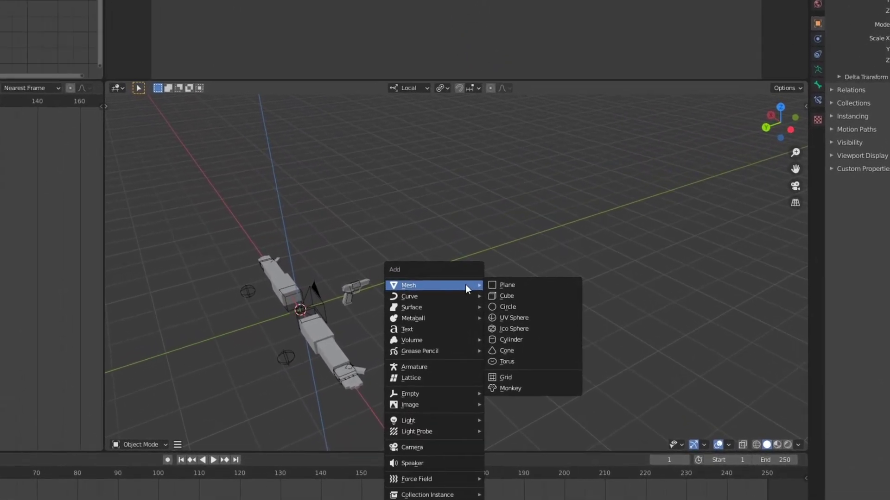
left_click(503, 279)
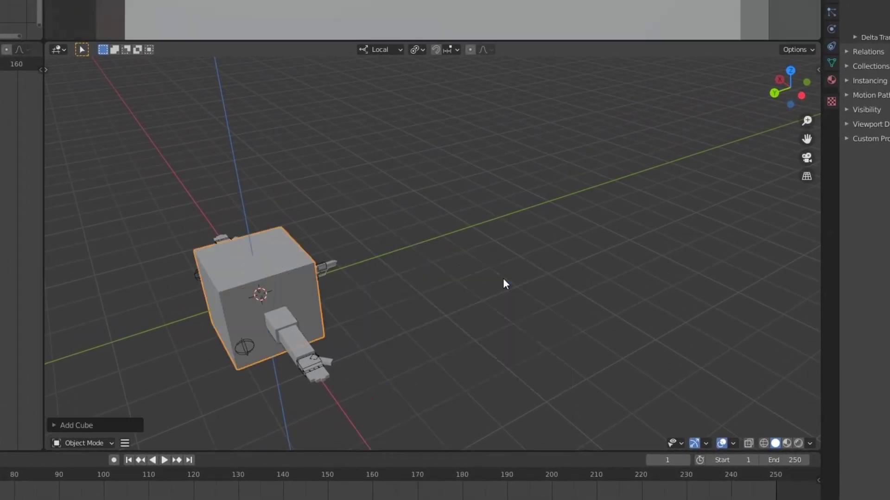
Move the cube out along Y and scale it down to 0.402.
key("t")
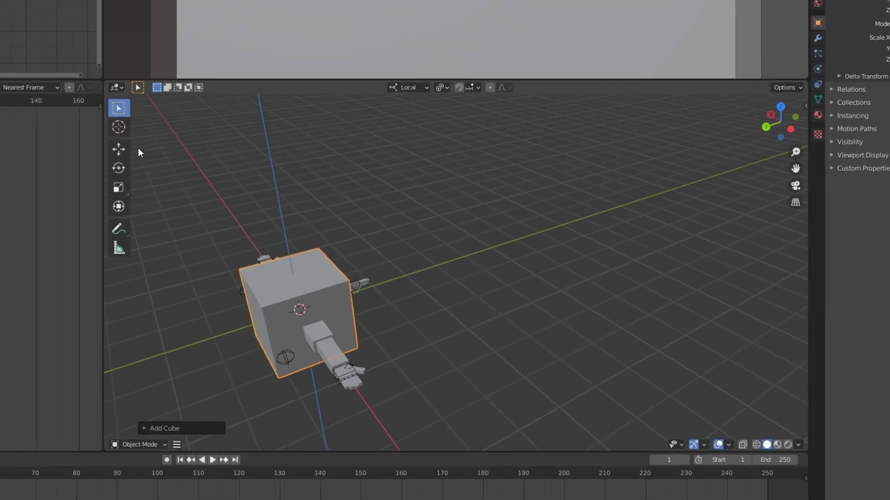
left_click(325, 264)
key("t")
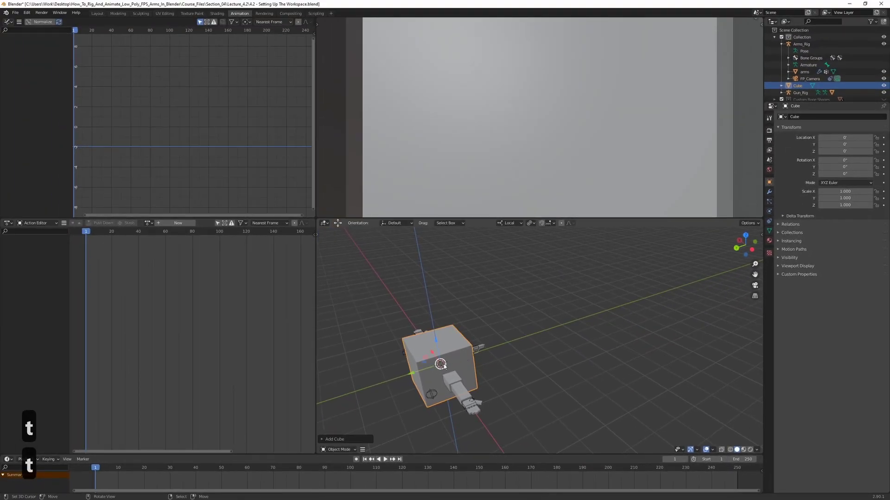
left_click_drag(420, 371, 654, 284)
middle_click_drag(653, 285, 601, 306)
left_click_drag(601, 306, 628, 294)
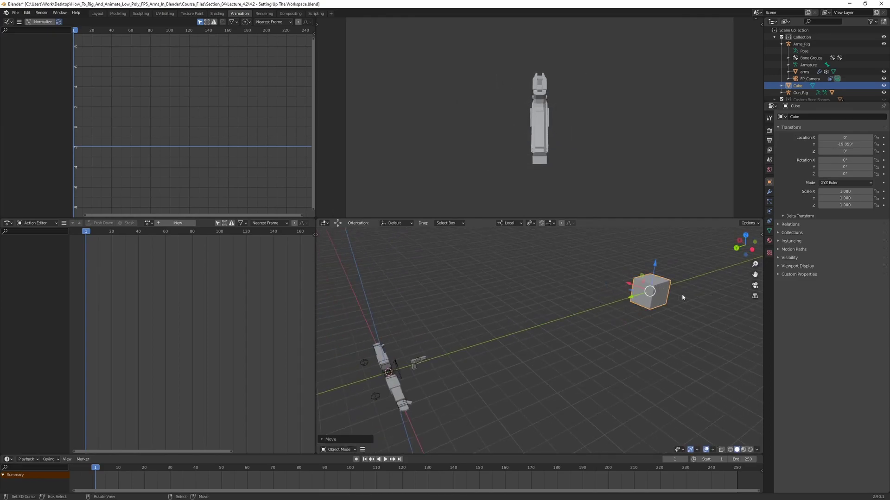
key("s")
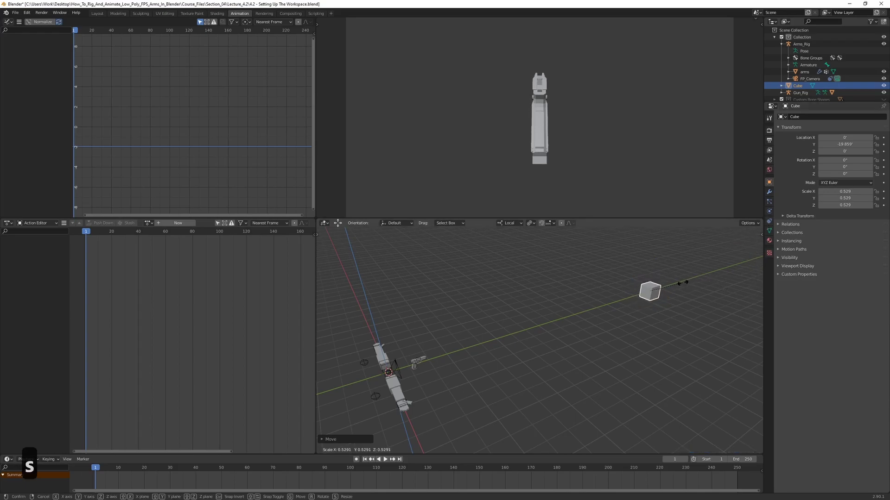
left_click(670, 291)
Push the cube further along Y and set its Location Y to -25.
left_click_drag(649, 291, 600, 273)
key("ctrl+z")
middle_click_drag(595, 292, 593, 313)
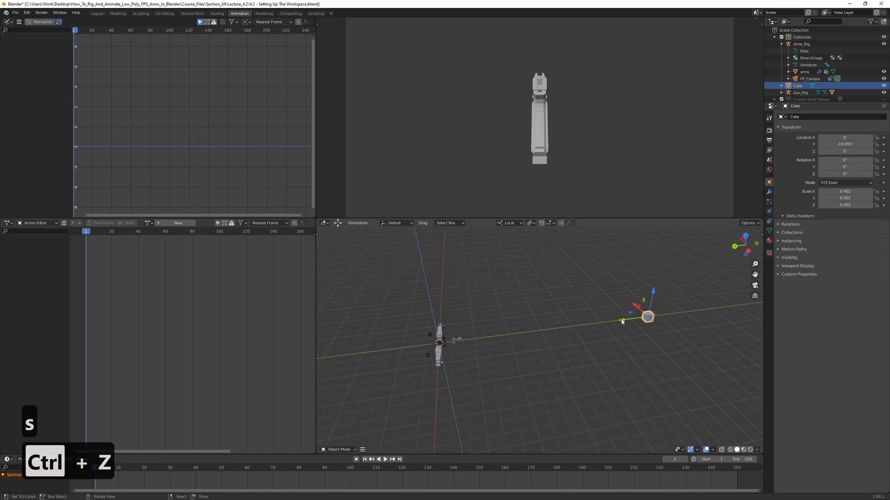
left_click_drag(622, 321, 672, 318)
middle_click_drag(600, 326, 579, 326)
left_click(846, 144)
type("-25")
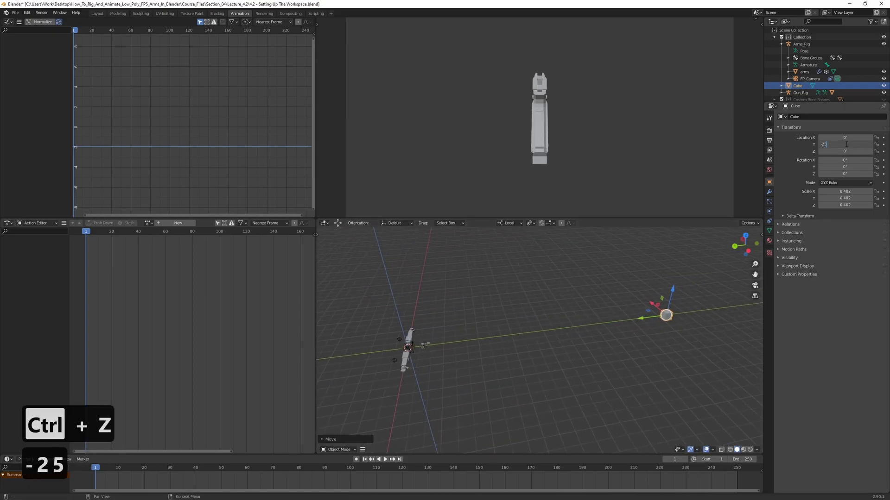
key("Return")
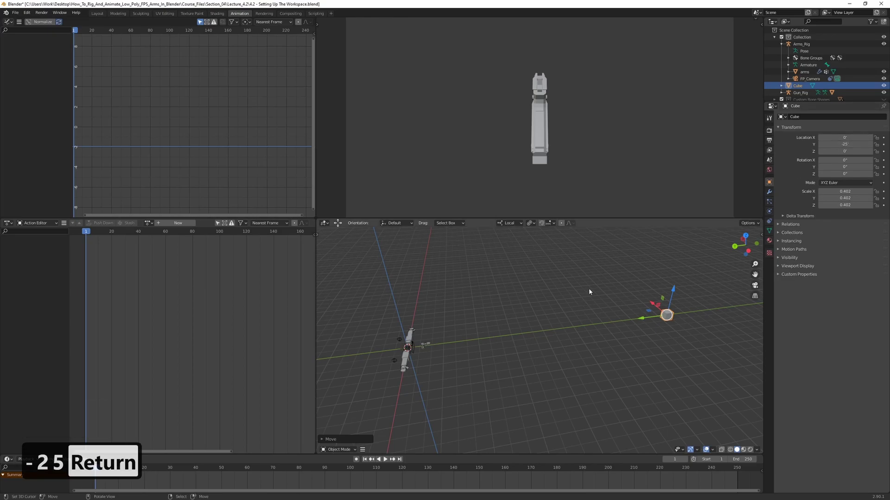
key("ctrl+a")
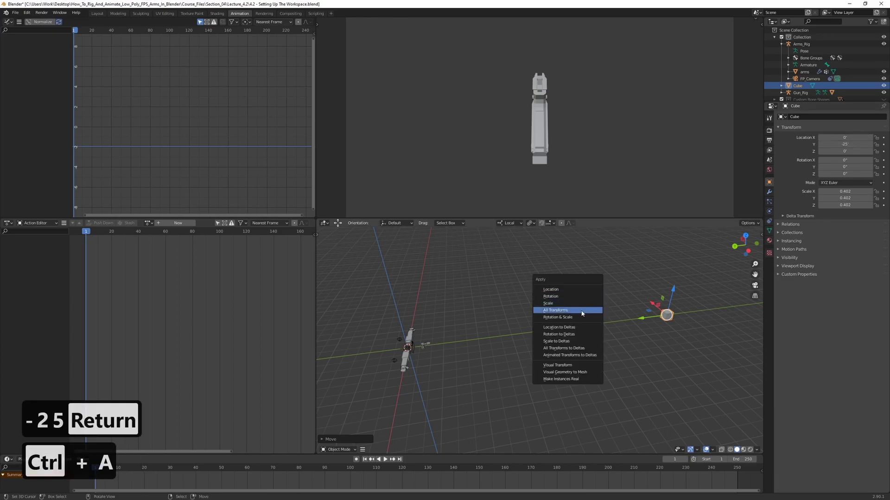
Apply the cube's scale and place an X-axis duplicate at X 10.
left_click(568, 303)
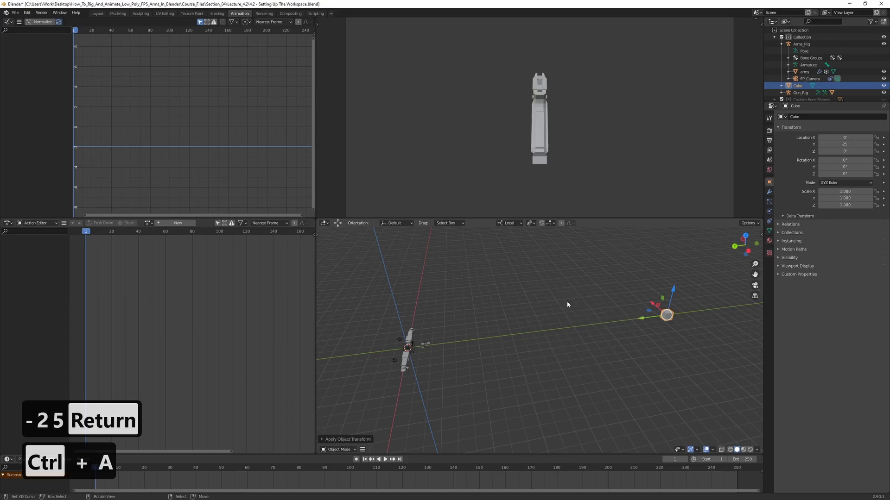
middle_click_drag(646, 296, 622, 287)
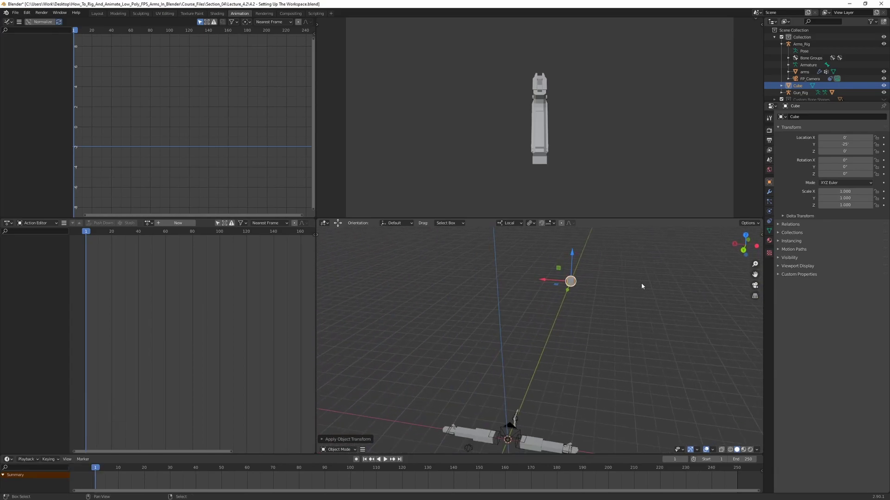
key("shift+d")
key("x")
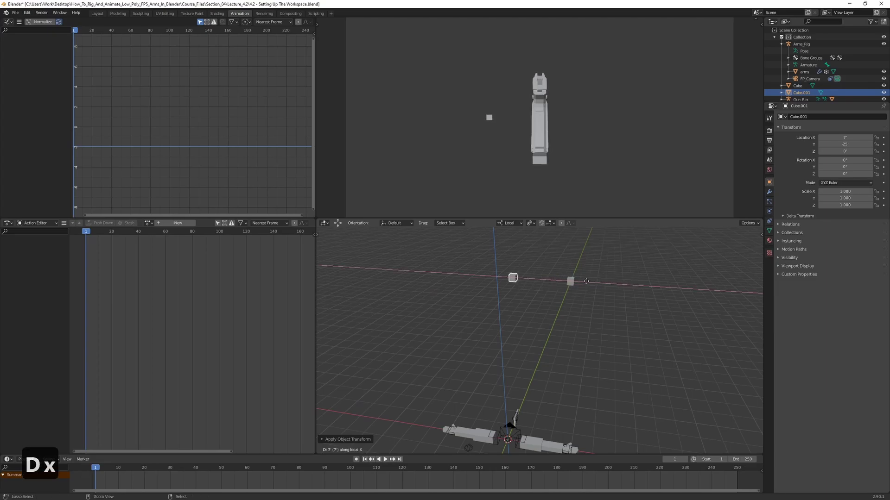
left_click(559, 283)
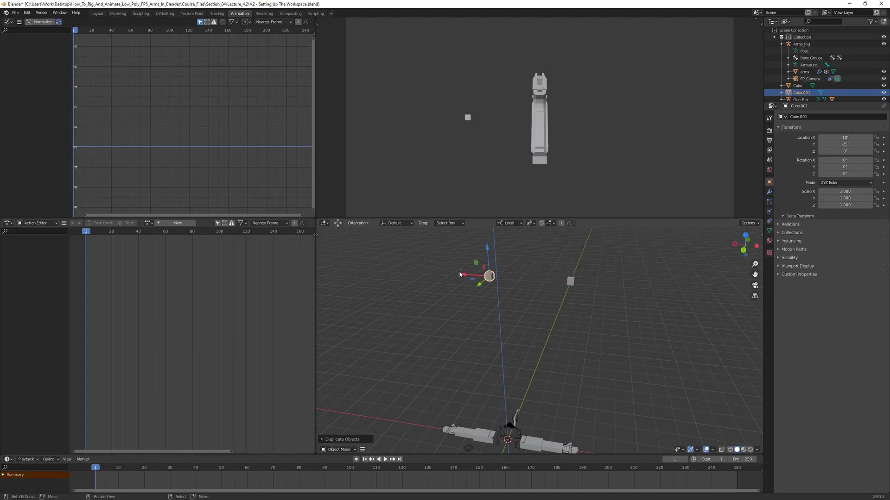
middle_click_drag(557, 303, 561, 304)
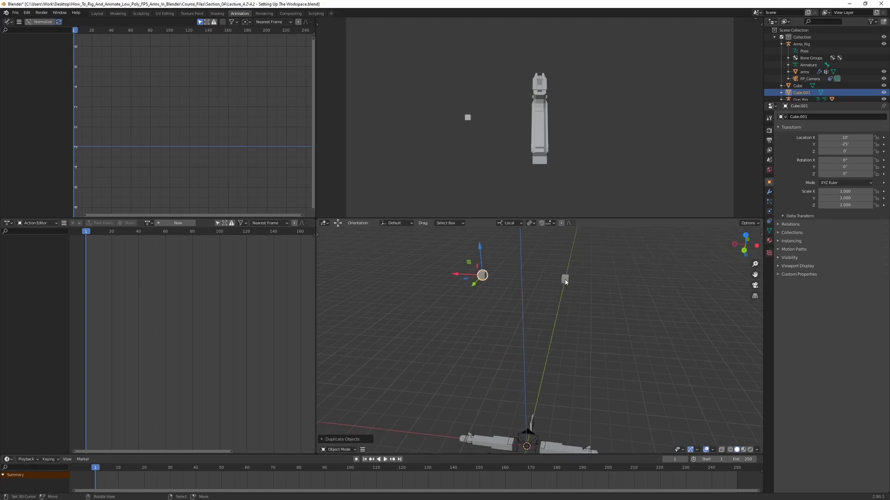
Duplicate the original cube again and place the copy at X -10.
left_click(565, 280)
key("shift+d")
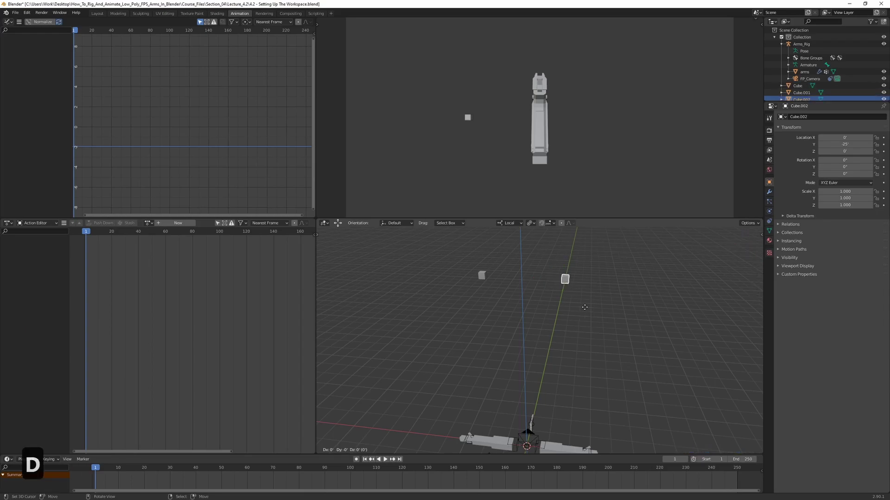
key("x")
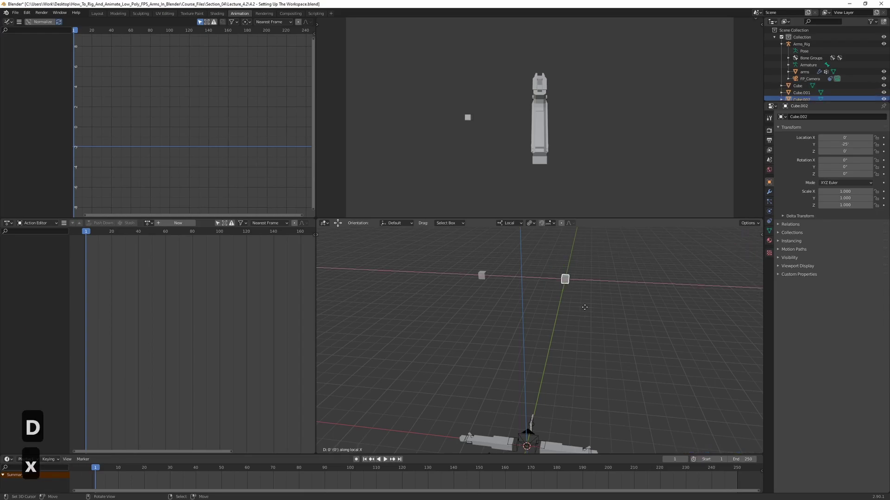
left_click(675, 302)
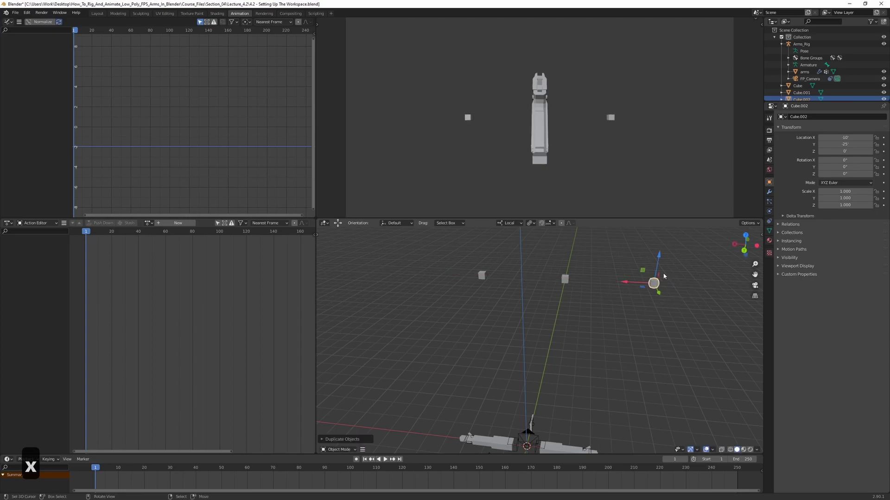
middle_click_drag(636, 313, 532, 294)
Select the three-cube row and duplicate it upward to Z 10.
left_click(529, 286)
left_click(589, 294, "shift")
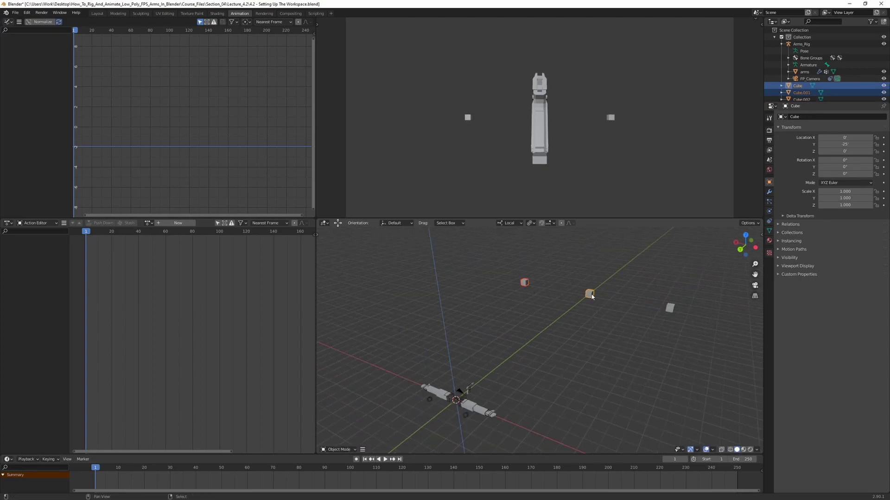
left_click(670, 308, "shift")
middle_click_drag(670, 308, 593, 310)
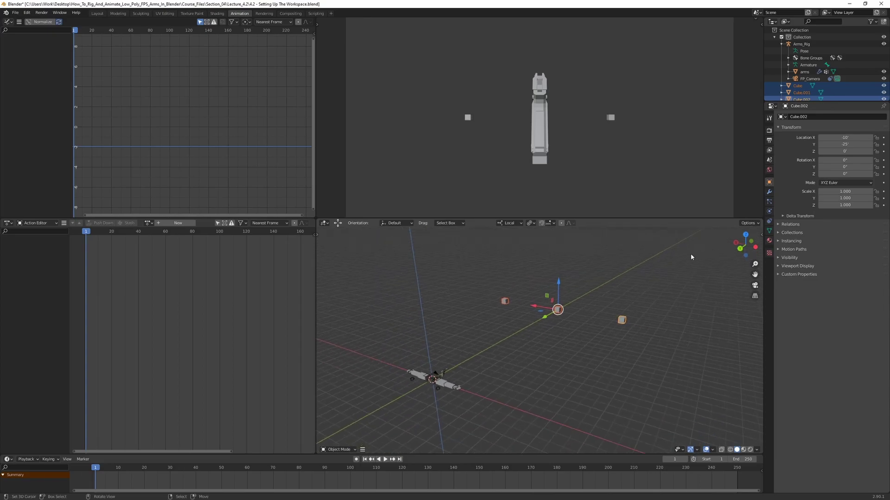
left_click_drag(812, 102, 807, 220)
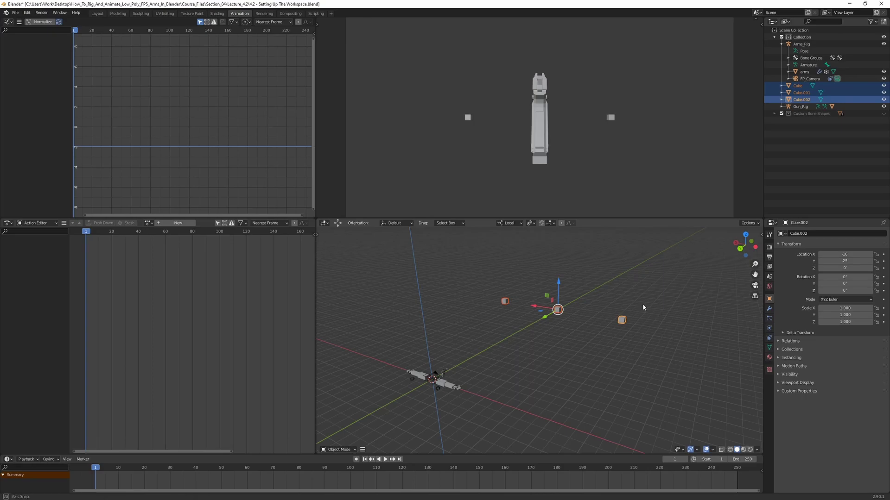
middle_click_drag(642, 304, 653, 299)
key("shift+d")
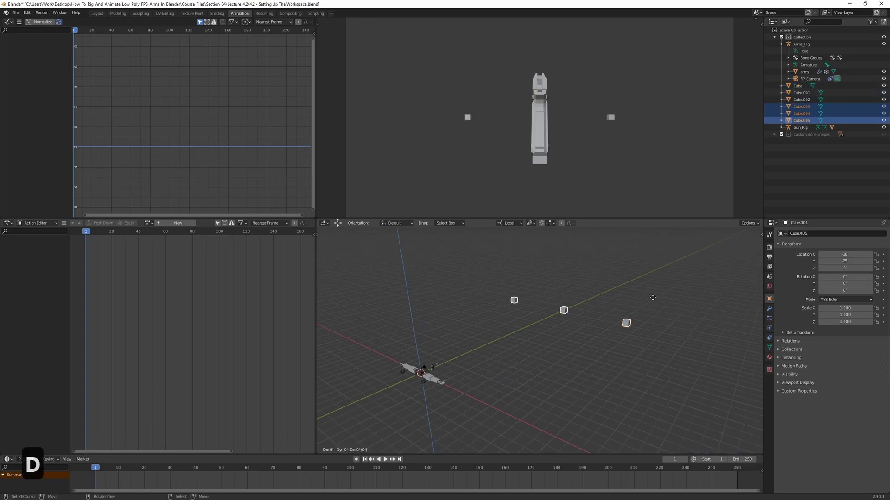
key("z")
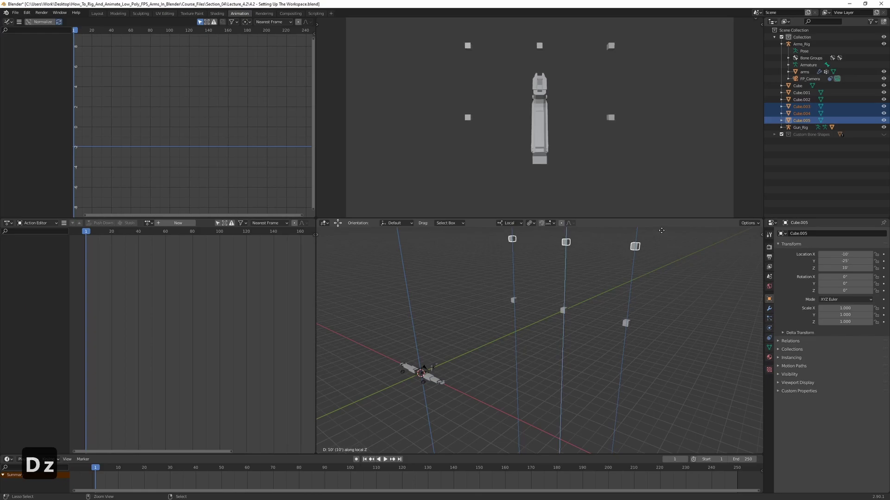
left_click(661, 230)
Select the lower three cubes and duplicate them downward to Z -10.
left_click(513, 300)
left_click(626, 323, "shift")
left_click(564, 310, "shift")
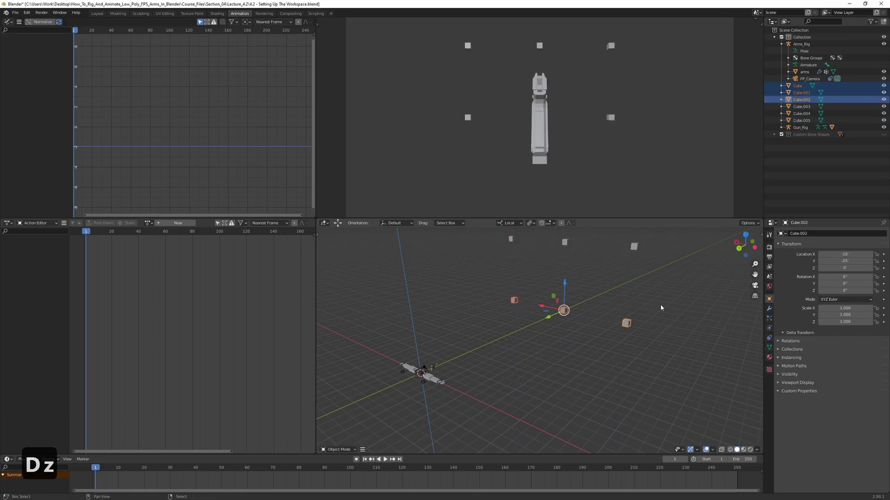
key("shift+d")
key("z")
key("z")
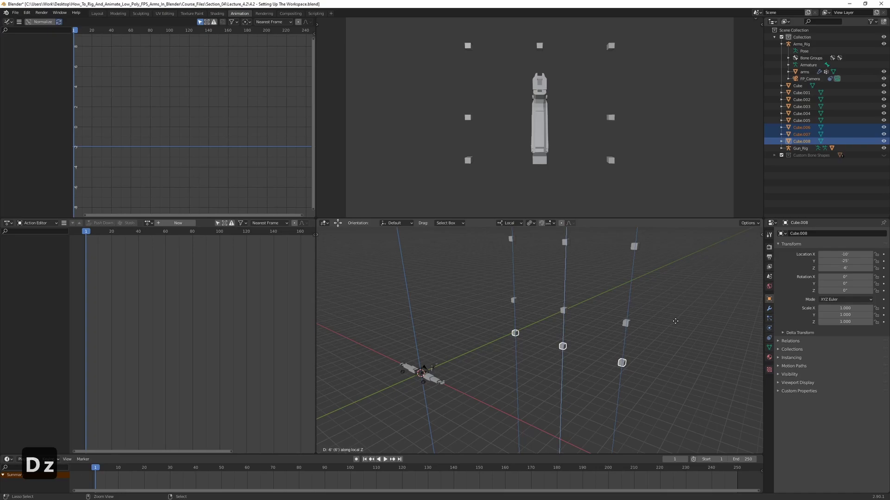
left_click(668, 337)
Box-select all nine cubes of the grid.
middle_click_drag(666, 337, 539, 327)
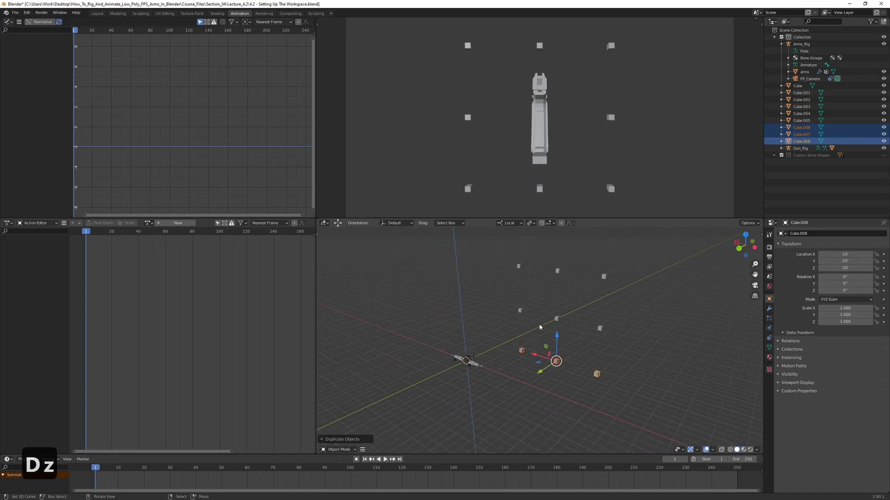
left_click(519, 266)
key("b")
left_click_drag(513, 259, 614, 375)
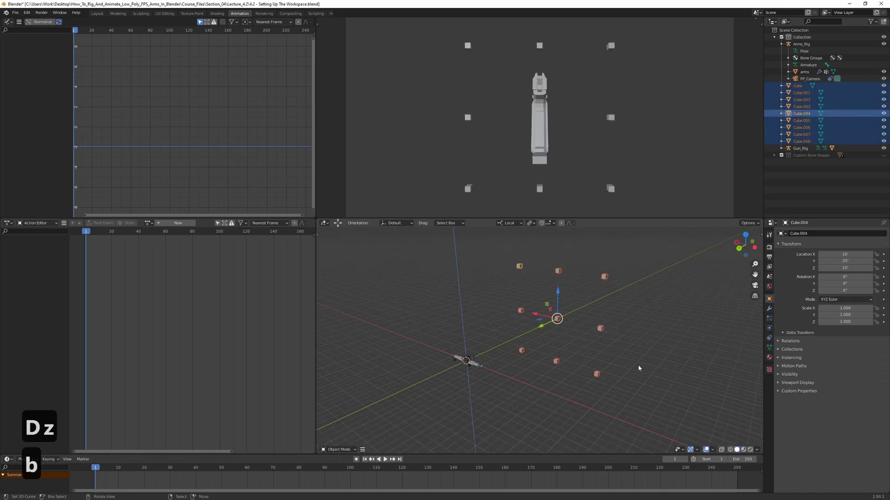
middle_click_drag(638, 368, 528, 272)
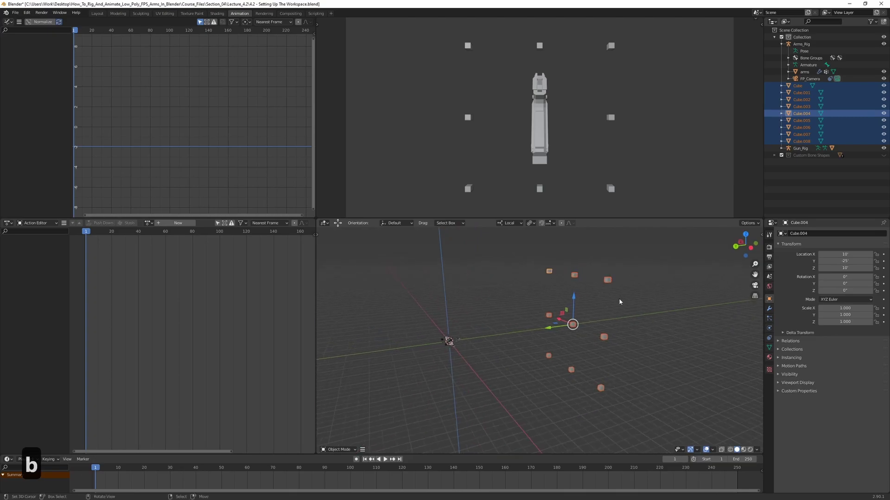
Shift the grid along Y and rescale the nine cubes to 0.797, undoing failed attempts.
middle_click_drag(564, 345, 532, 334)
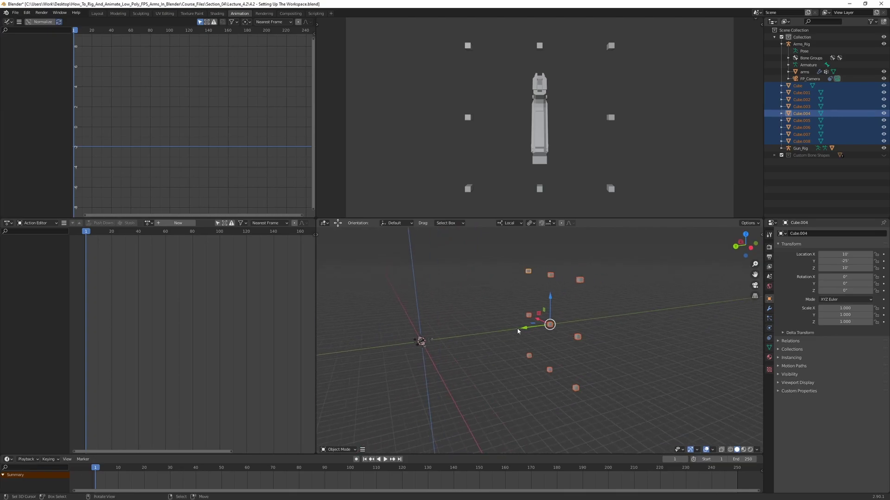
left_click_drag(522, 330, 575, 322)
key("s")
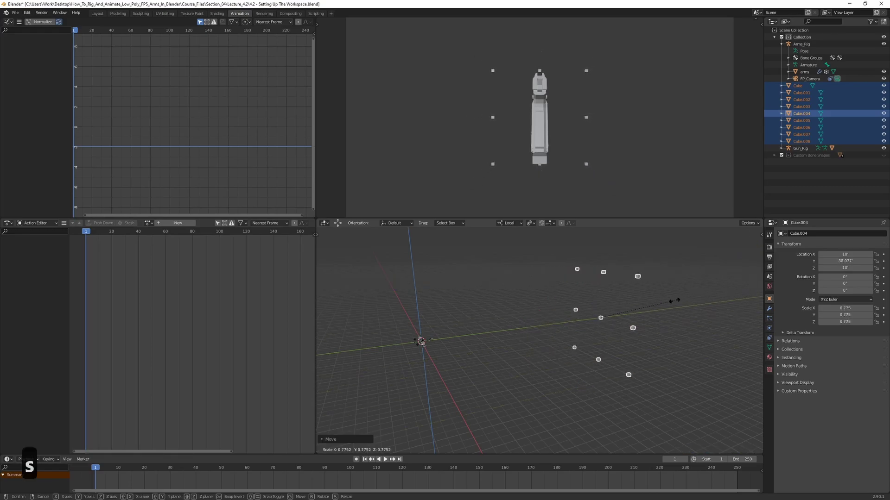
left_click(679, 304)
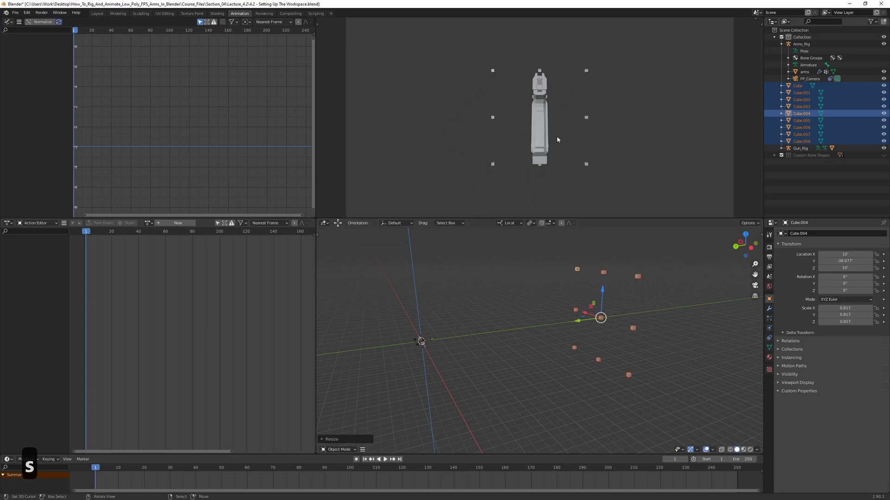
key("s")
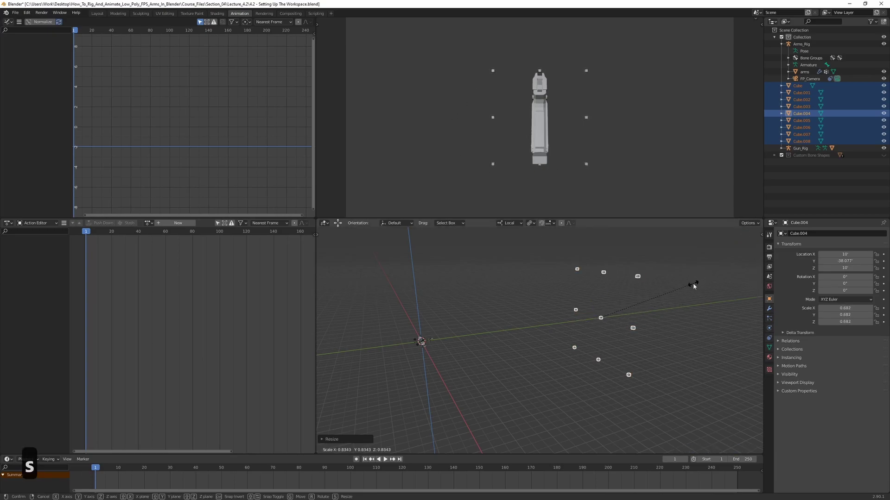
right_click(693, 283)
key("s")
right_click(733, 267)
key("ctrl+z")
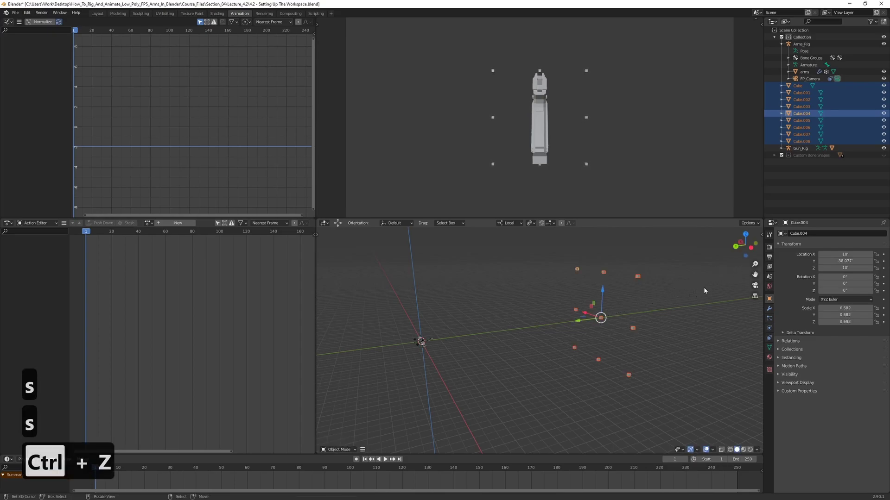
key("alt+s")
right_click(673, 282, "shift")
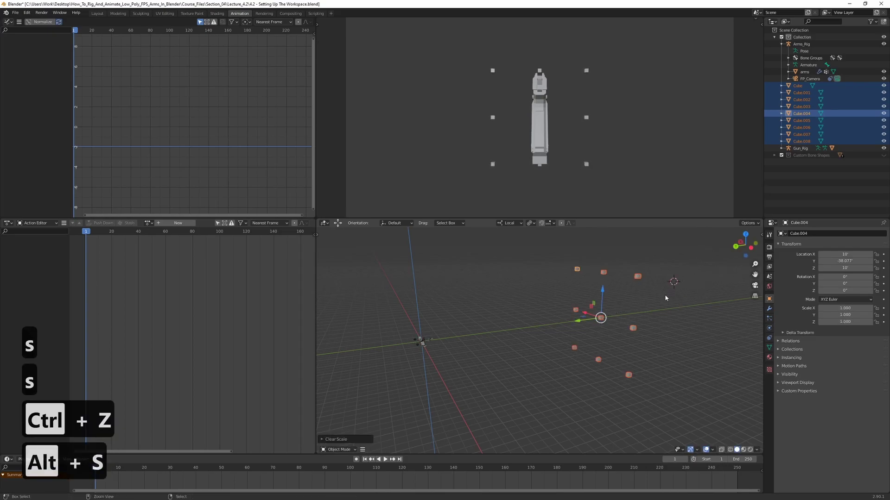
key("ctrl+z")
key("ctrl+z")
key("s")
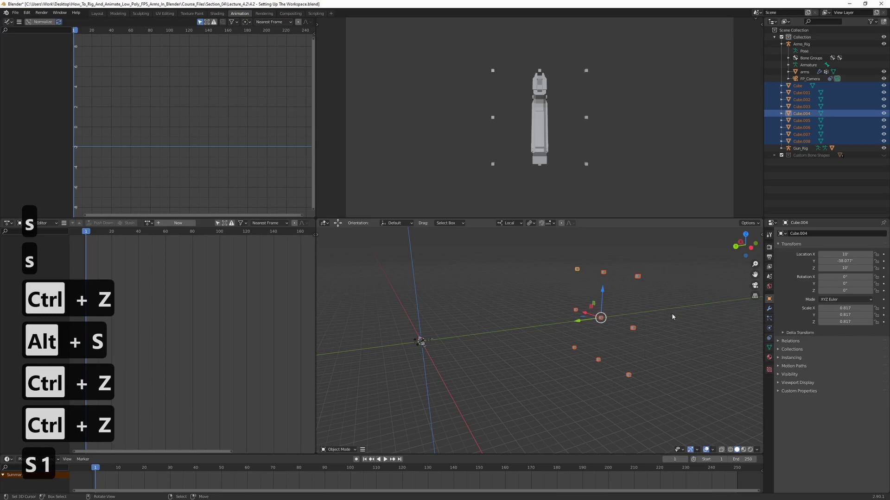
left_click(696, 300)
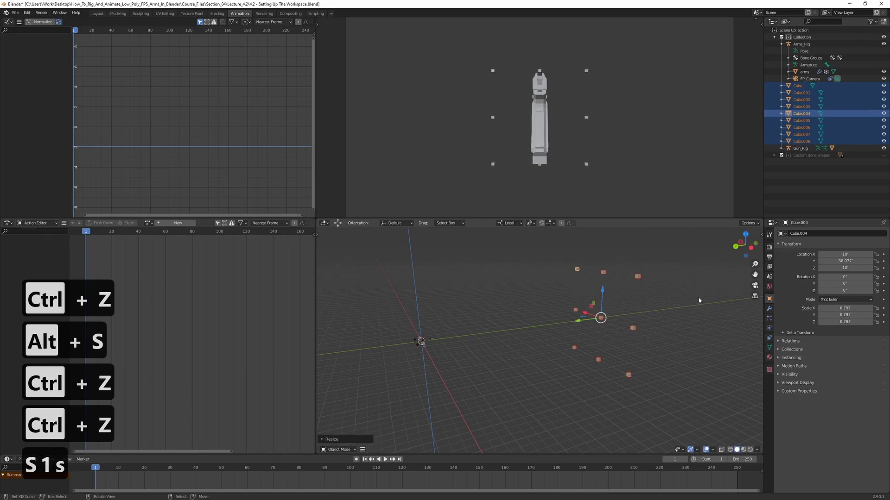
Move the grid along local Y so Cube.004 sits at Y -39.944.
middle_click_drag(665, 301, 527, 257)
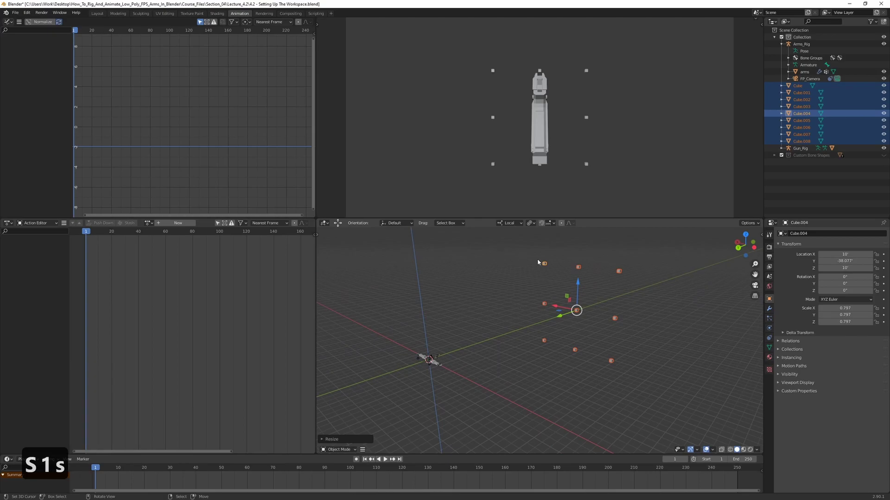
middle_click_drag(571, 279, 575, 334)
key("g")
key("y")
key("y")
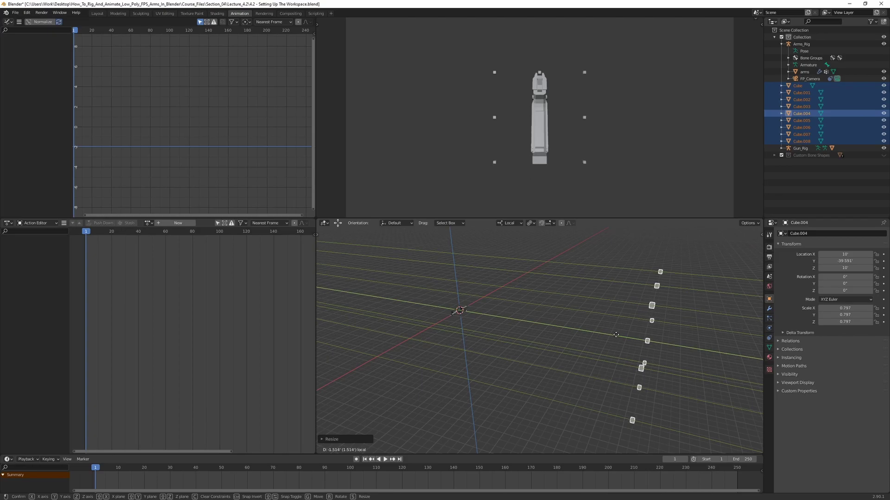
left_click(579, 323)
middle_click_drag(579, 323, 570, 306)
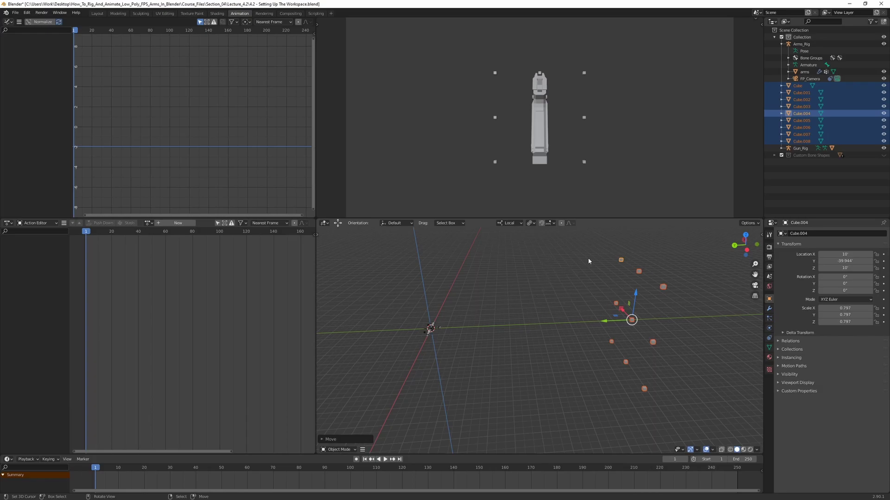
middle_click_drag(543, 275, 581, 300)
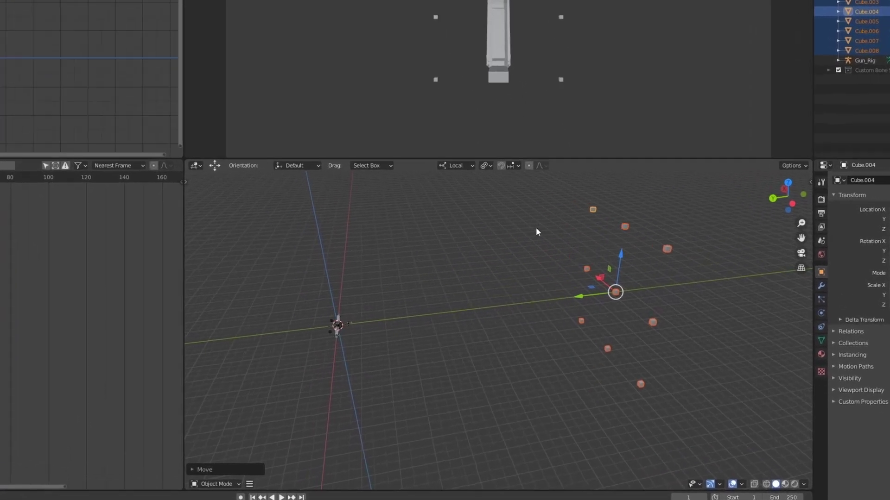
Send all nine cubes to a new collection called 'Motion_Reference'.
key("m")
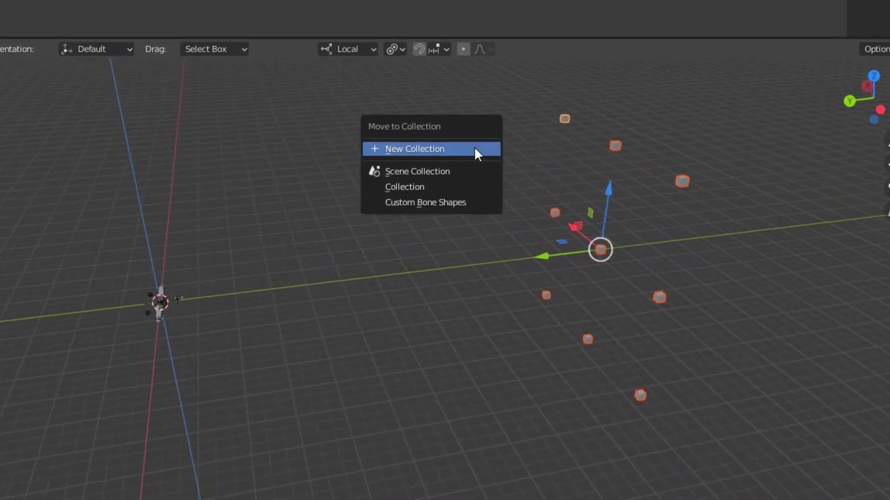
left_click(443, 140)
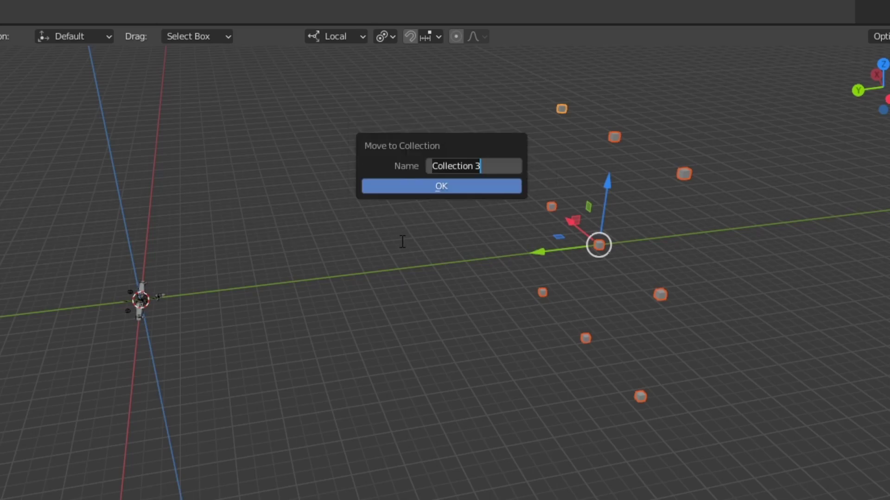
type("Motion_")
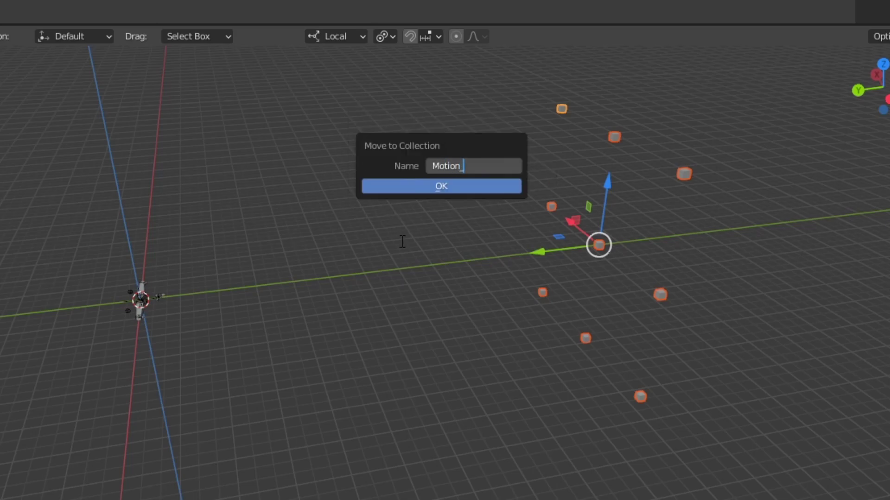
type("Reference")
key("Return")
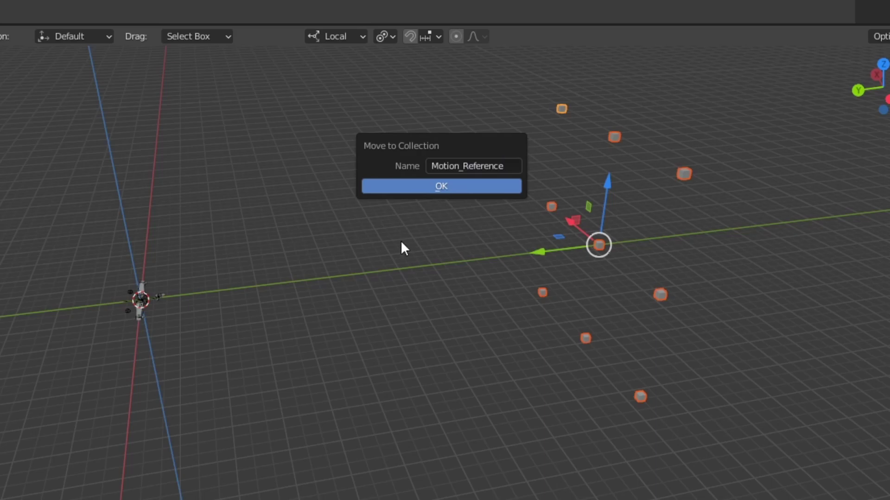
left_click(412, 187)
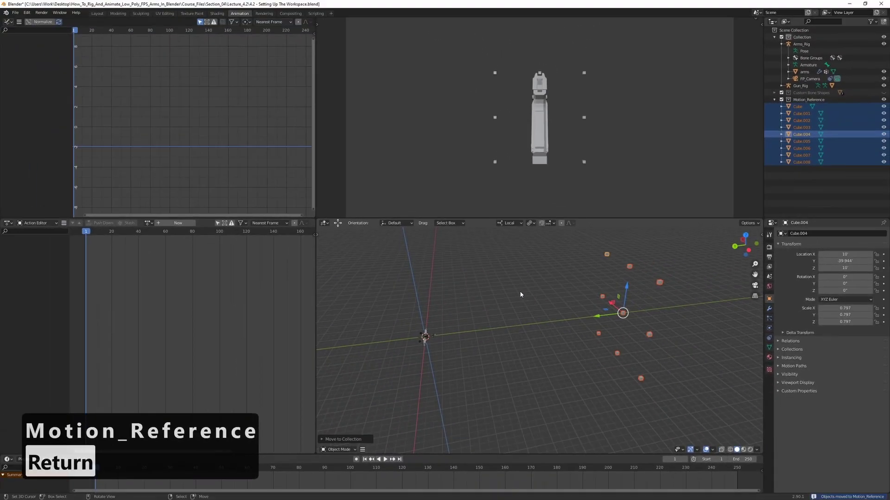
Collapse Motion_Reference, toggle its selectability in the Outliner, and orbit toward the arms rig.
left_click(774, 100)
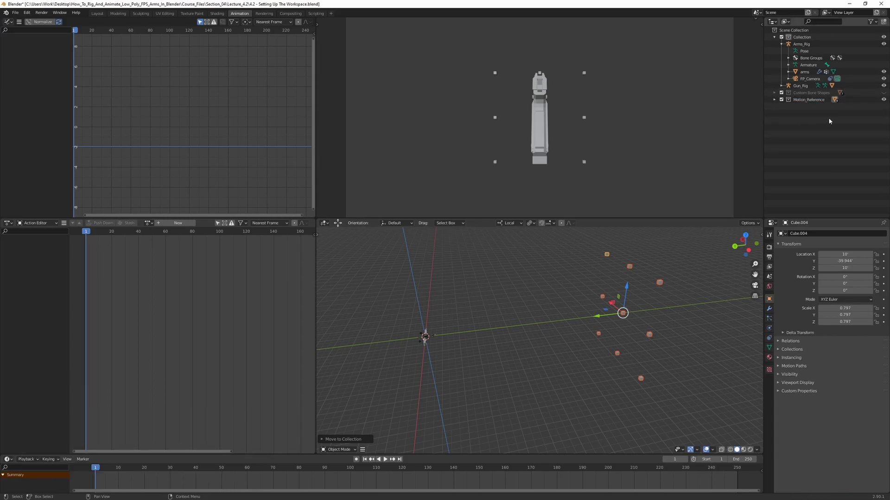
left_click(873, 22)
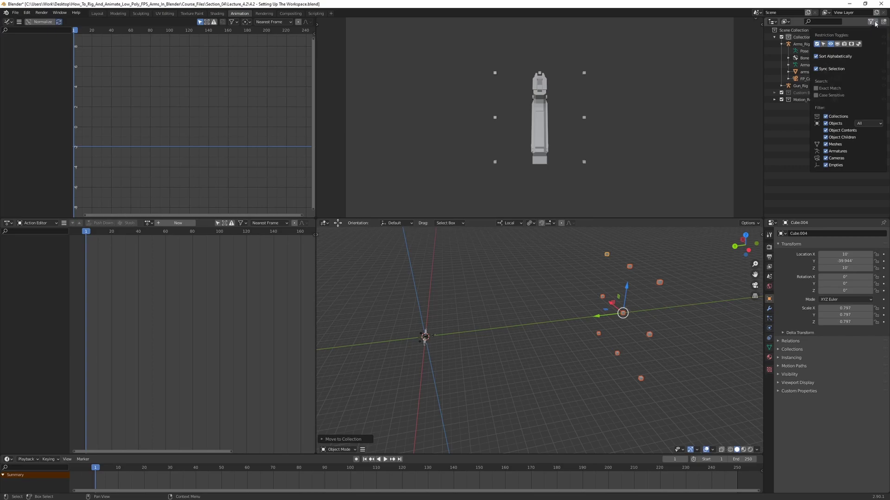
left_click(824, 44)
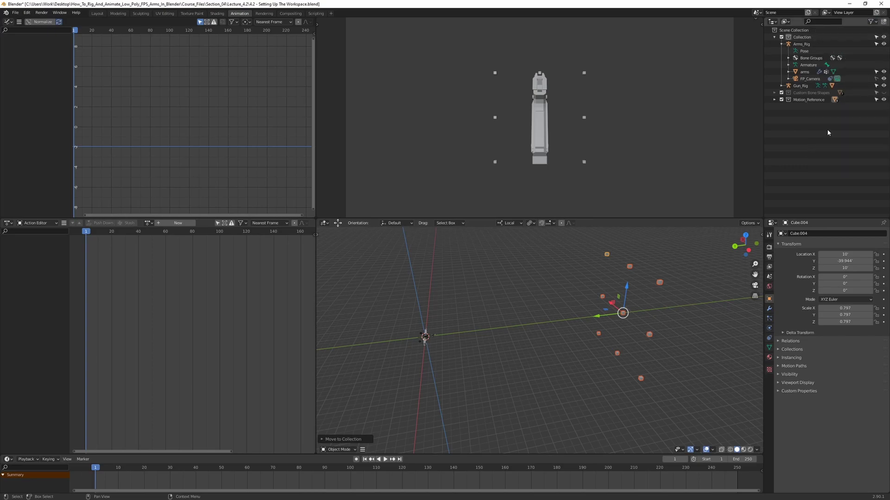
left_click(876, 100)
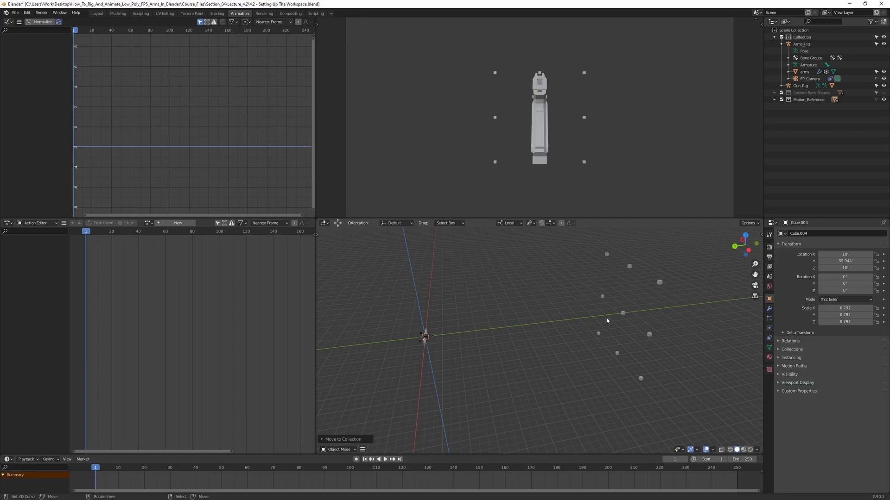
middle_click_drag(550, 299, 500, 346)
scroll(537, 332, "up", 4)
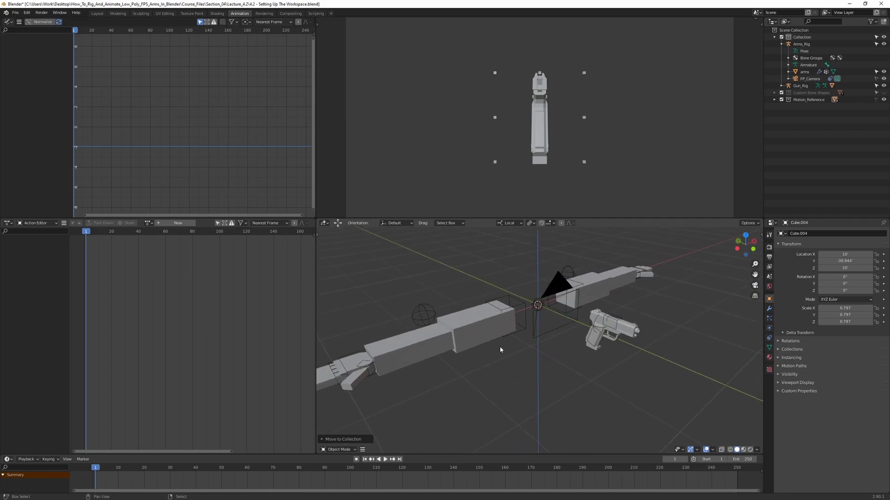
Click the arms and gun meshes in the viewport to see what gets selected.
left_click(466, 314)
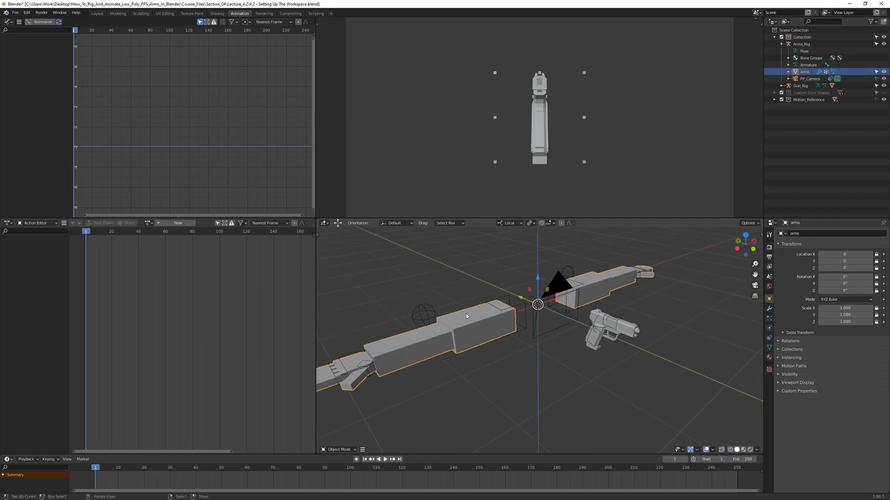
left_click(616, 327)
left_click(481, 338)
left_click(590, 338)
left_click(589, 339)
left_click(625, 330)
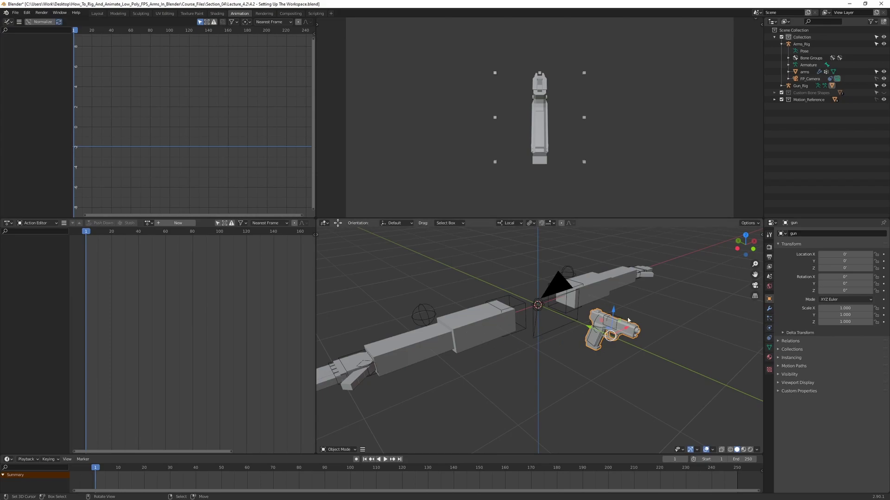
left_click(443, 319)
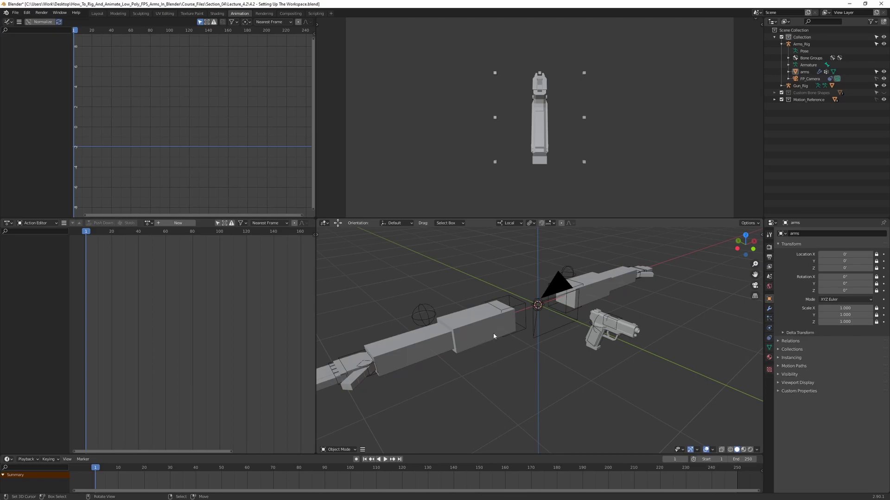
left_click(473, 330)
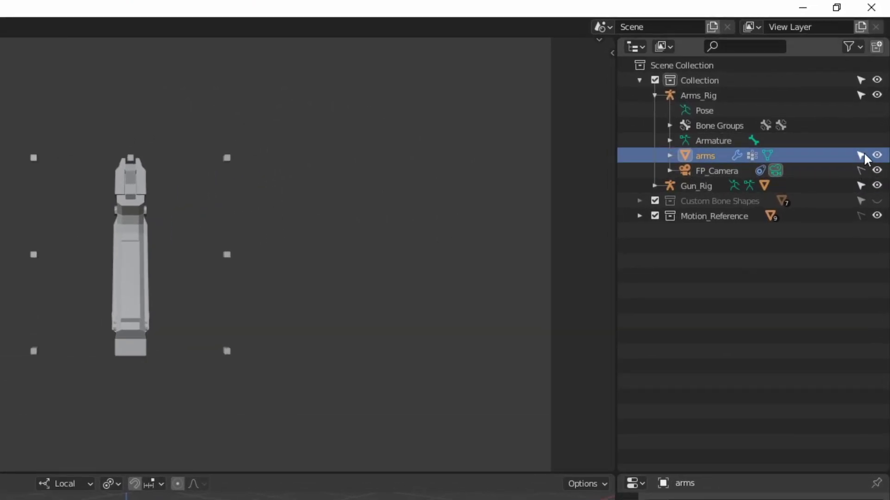
Make the arms and gun meshes unselectable, then confirm clicks pick Gun_Rig and Arms_Rig.
left_click(860, 155)
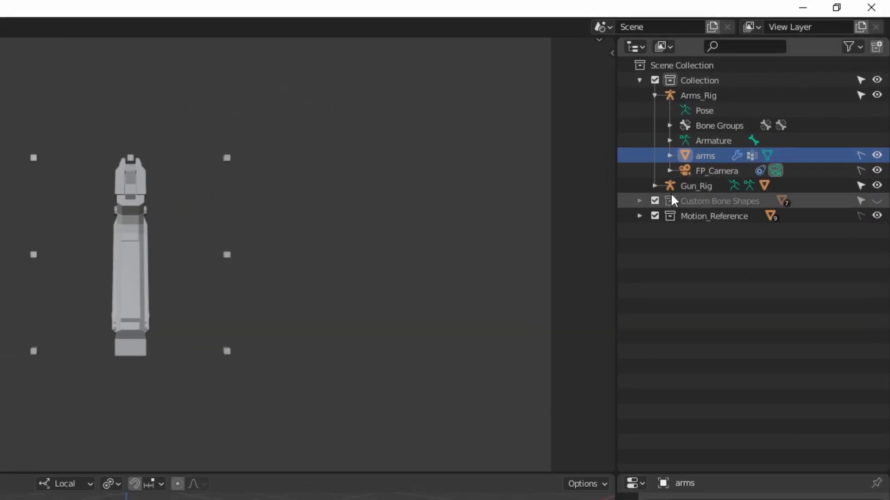
left_click(654, 186)
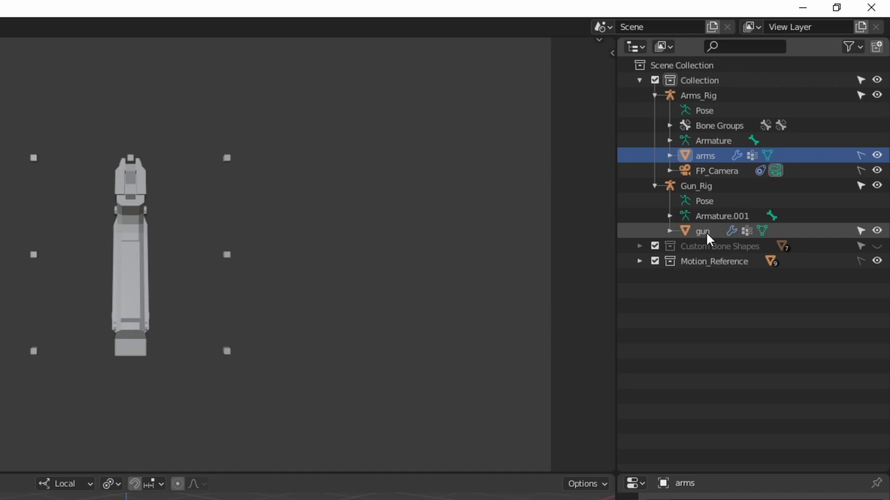
left_click(860, 230)
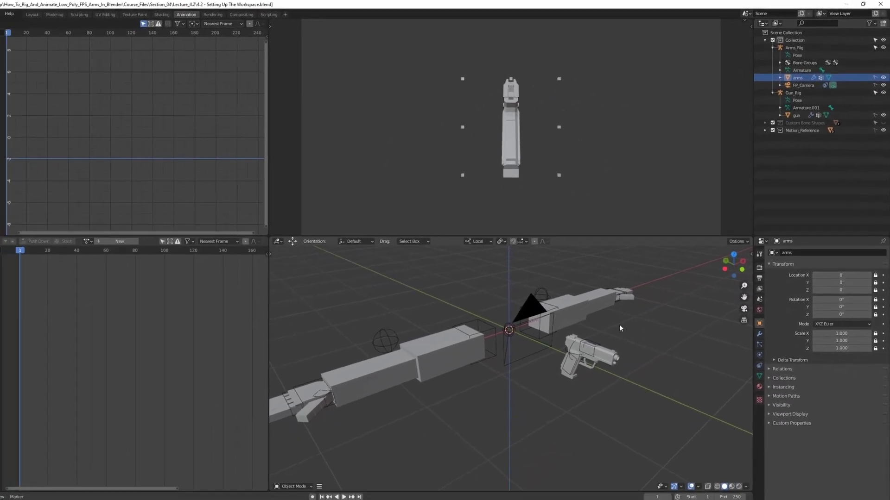
left_click(624, 329)
key("alt+a")
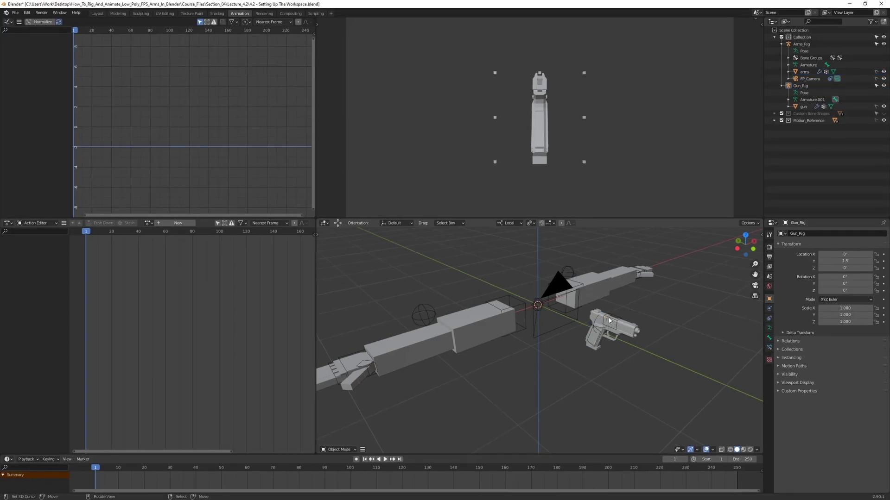
left_click(609, 294)
Switch the selection between Gun_Rig and Arms_Rig, ending with Arms_Rig selected.
middle_click_drag(609, 295, 570, 299)
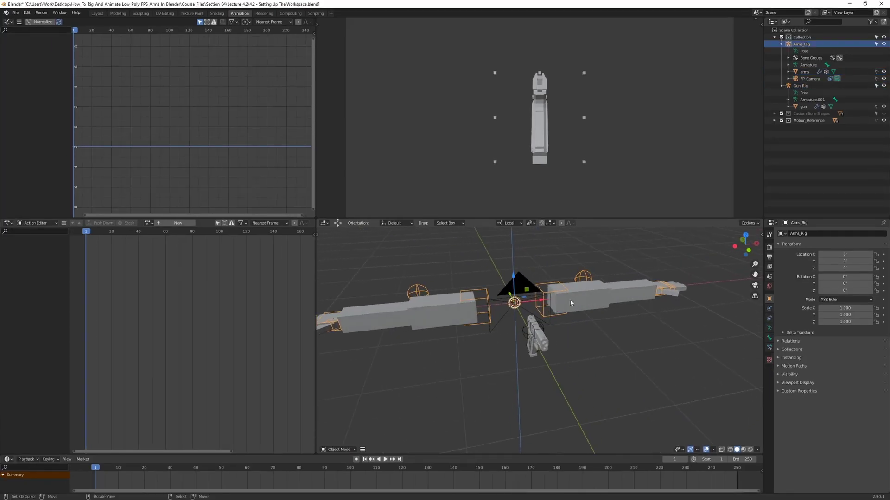
left_click(540, 338)
left_click(481, 295)
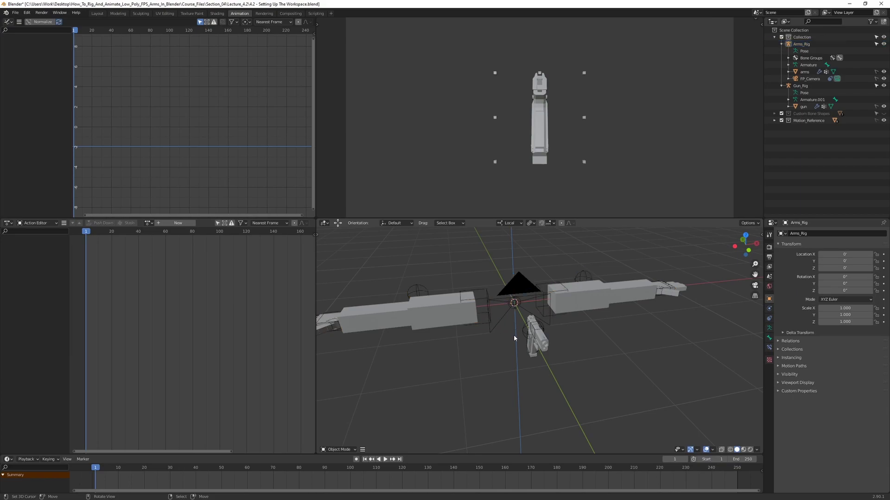
left_click(524, 328)
left_click(481, 307)
left_click(483, 296)
Test moving Arms_Rig with G, undo the move, and reselect the arm rig.
key("g")
left_click(497, 315)
key("ctrl+z")
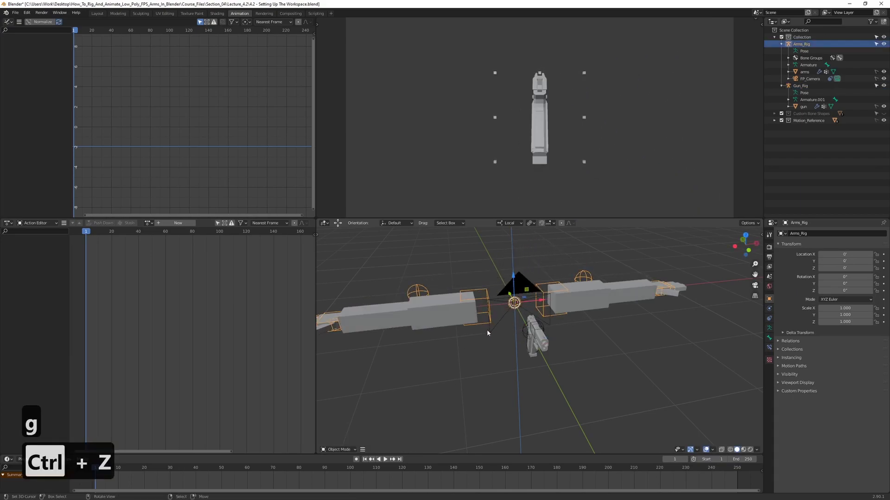
middle_click_drag(472, 346, 483, 349)
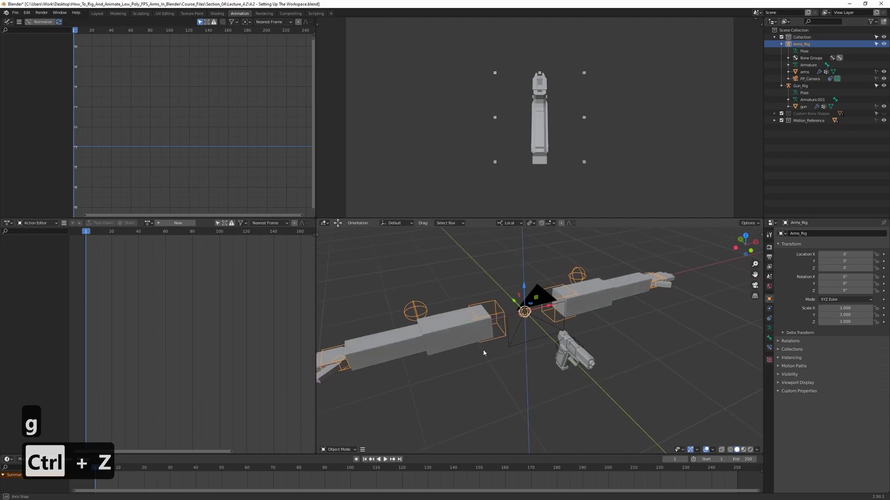
left_click(576, 317)
left_click(540, 287)
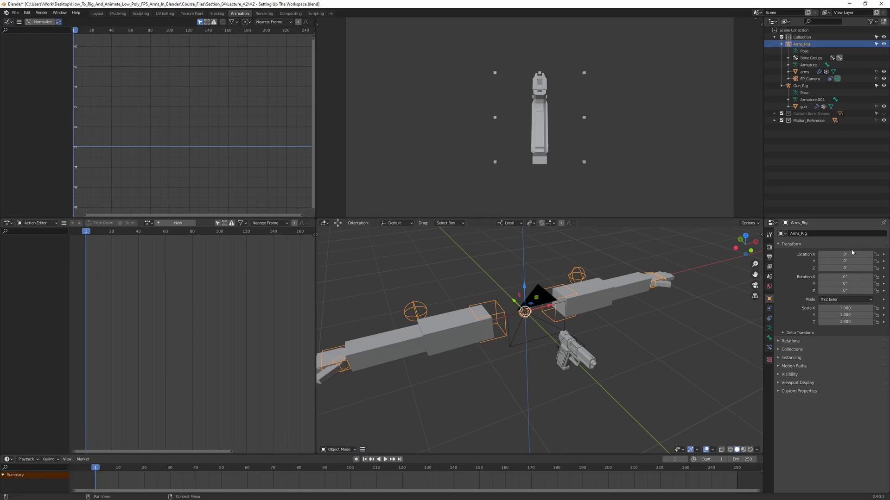
Test rotating, scaling and moving Arms_Rig, undoing each to keep it at zero.
key("r")
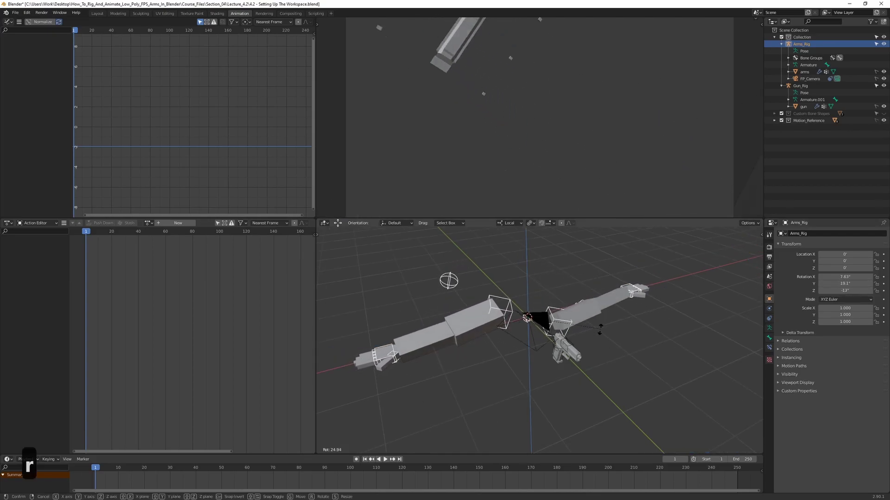
key("ctrl+z")
key("s")
left_click(685, 300)
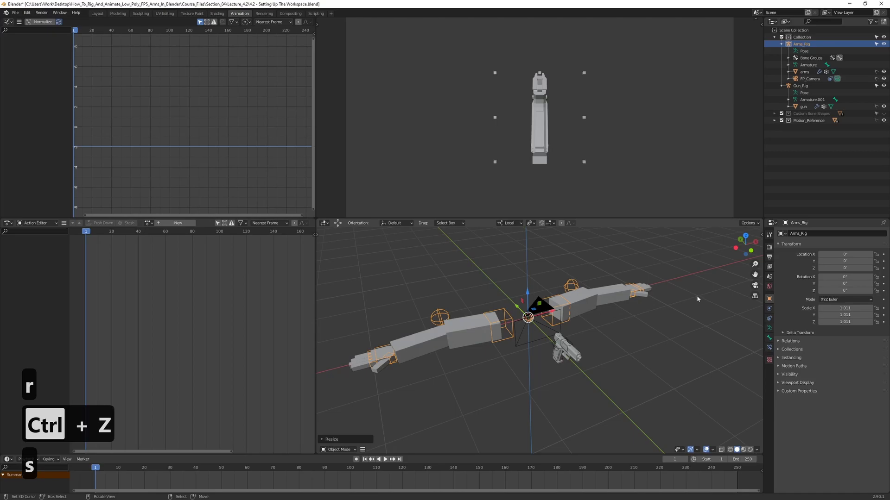
key("ctrl+z")
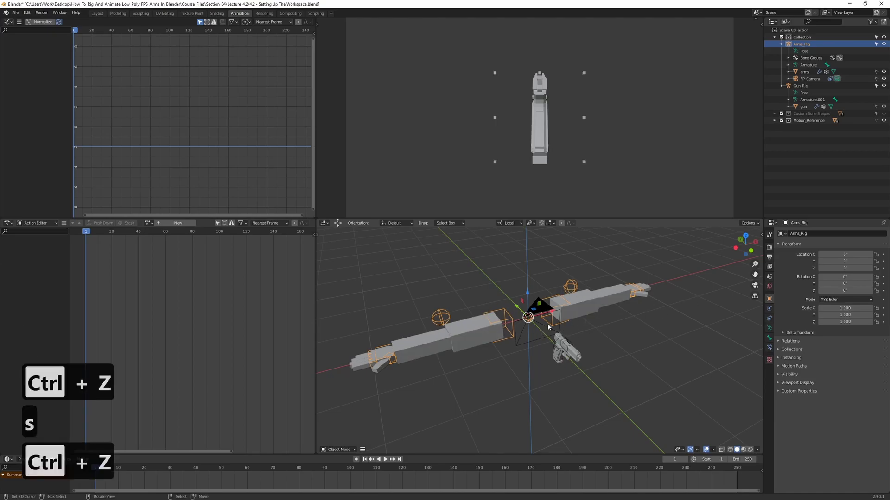
key("g")
key("ctrl+z")
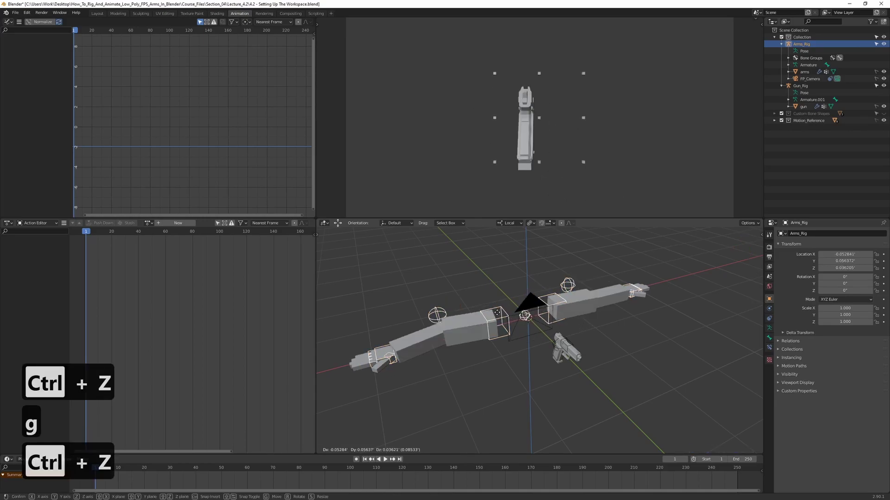
left_click(509, 304)
key("ctrl+z")
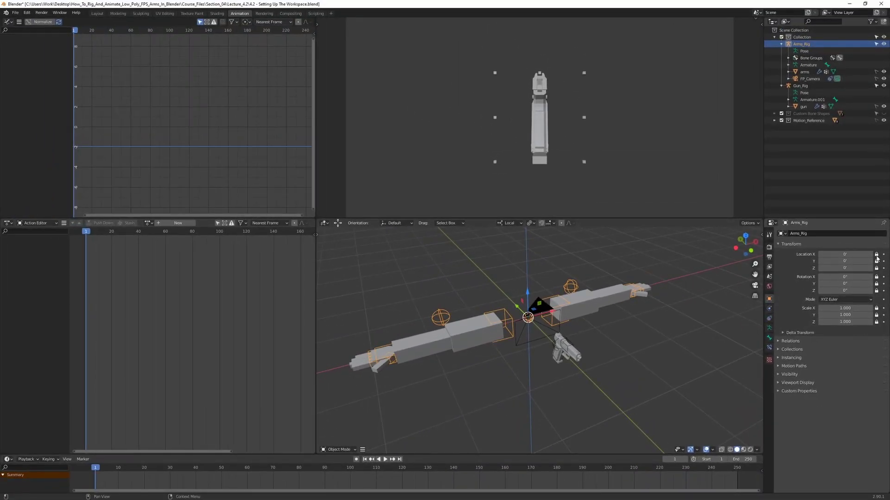
Lock Gun_Rig's location, rotation and scale in the Transform lock column.
left_click(569, 343)
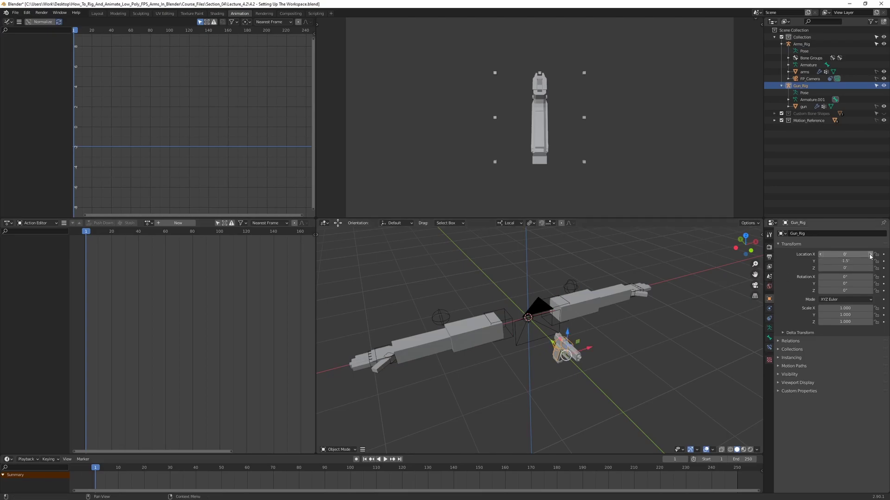
left_click_drag(876, 254, 877, 322)
left_click(602, 346)
left_click(576, 341)
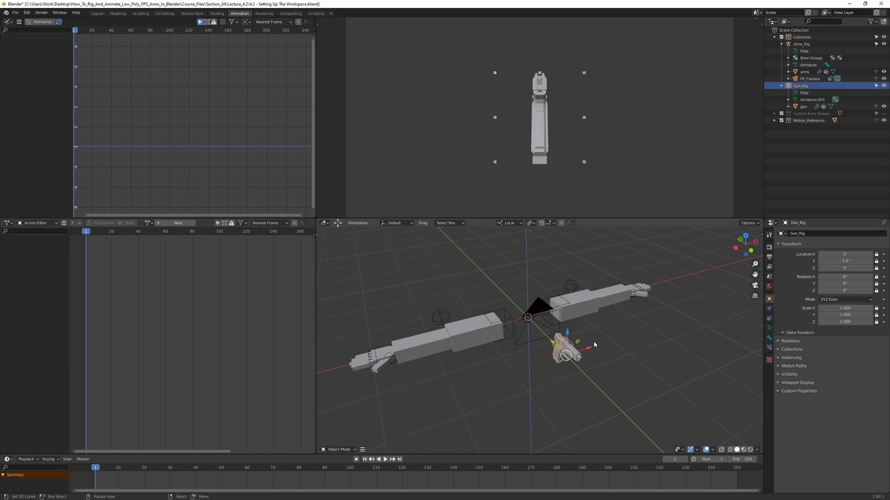
Try moving Gun_Rig and Arms_Rig with G to confirm neither moves, then cancel.
key("g")
left_click(495, 313)
left_click(495, 313)
key("g")
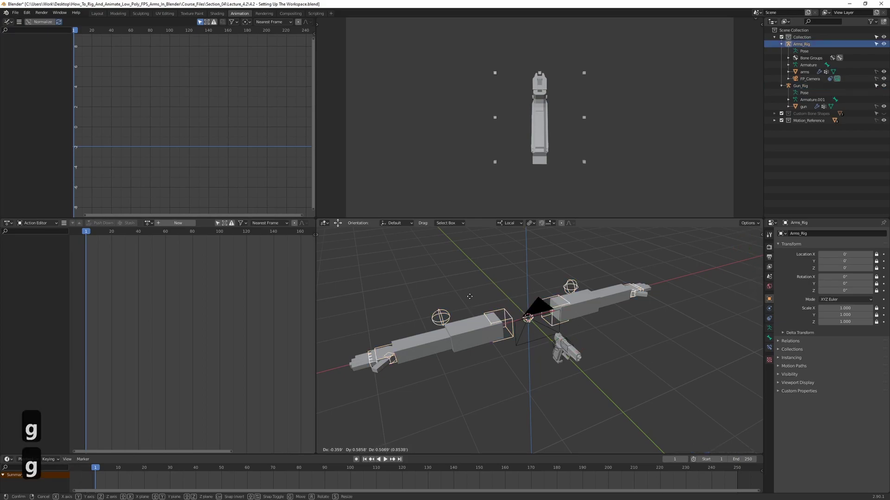
key("Escape")
left_click(474, 280)
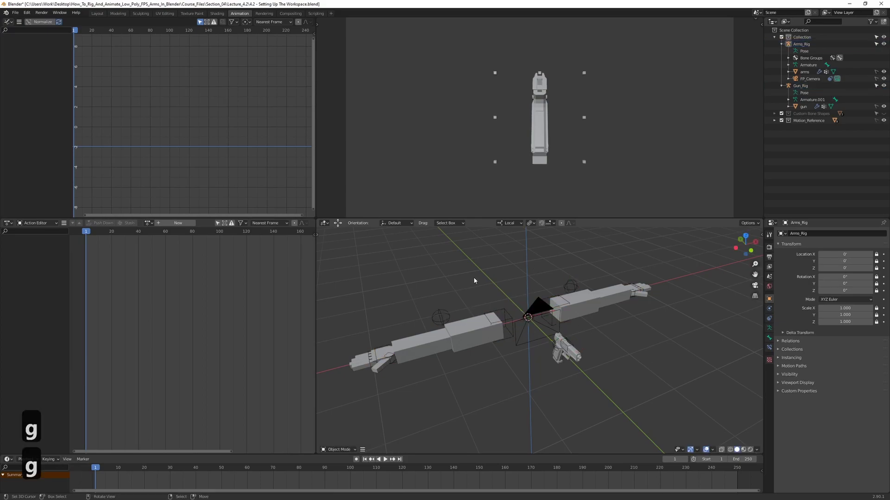
Use Flip to Bottom on the Graph Editor header and uncheck the 3D viewport's Show Tool Settings.
right_click(87, 23)
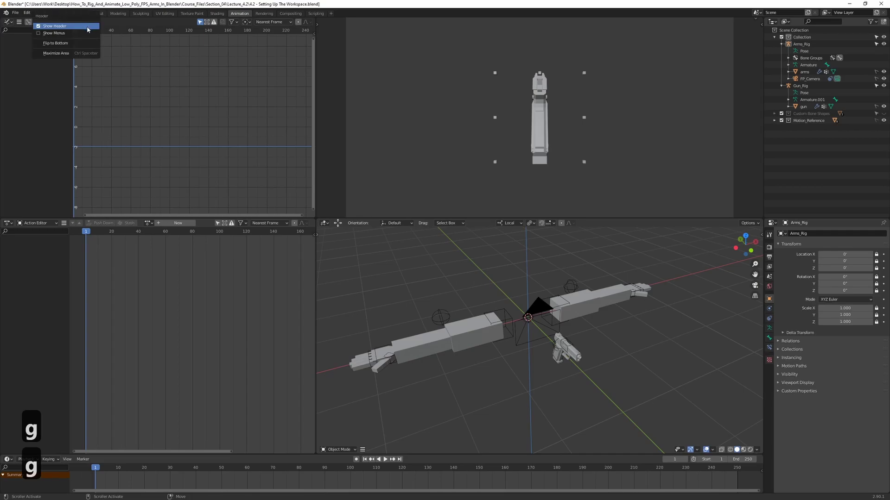
left_click(78, 48)
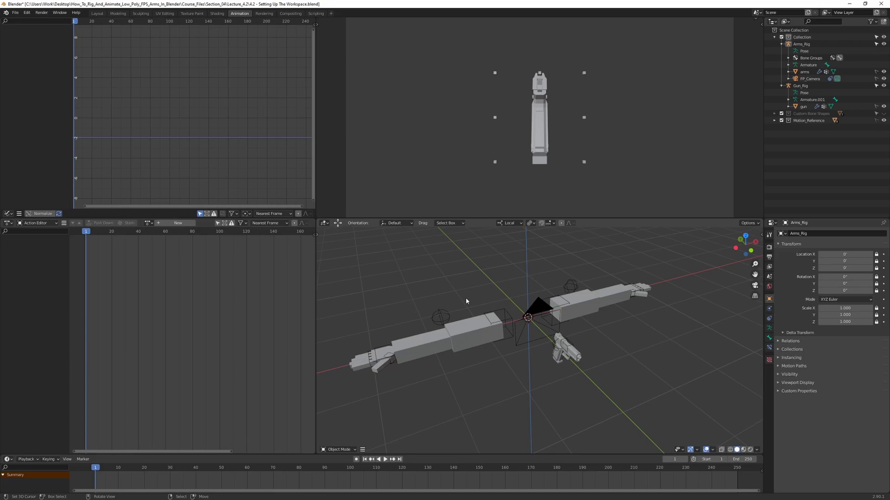
right_click(350, 225)
right_click(371, 226)
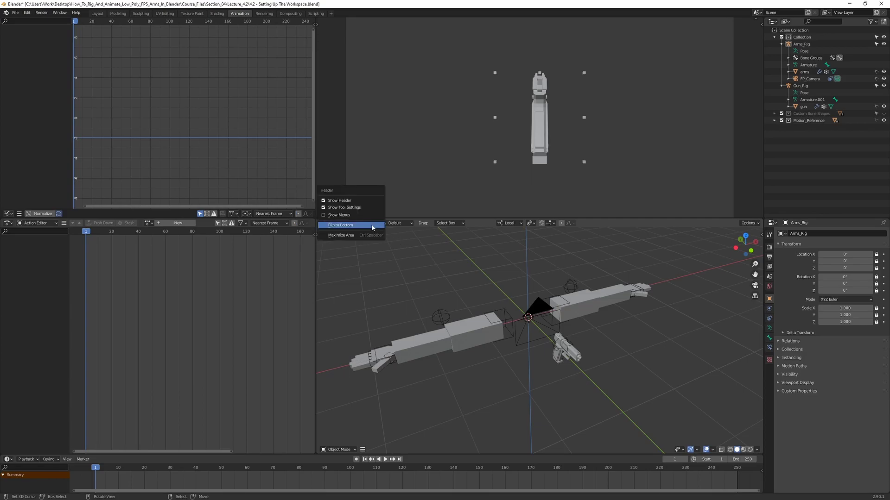
left_click(326, 208)
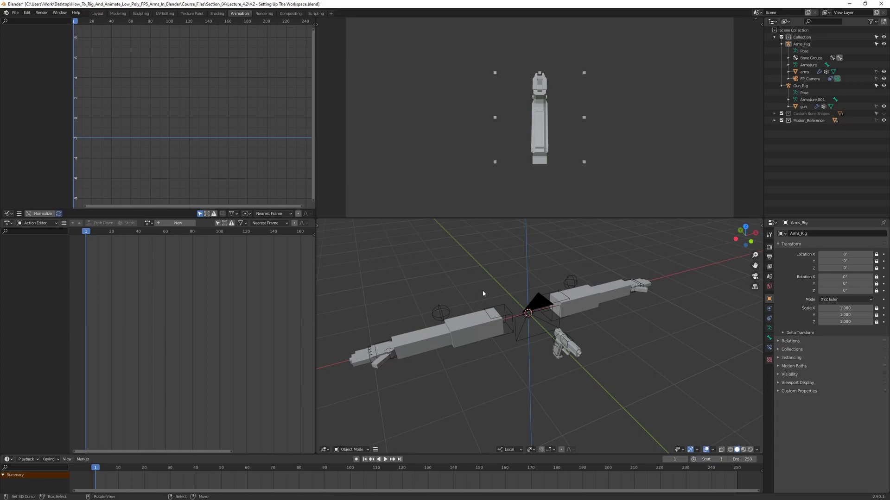
middle_click_drag(483, 293, 561, 283)
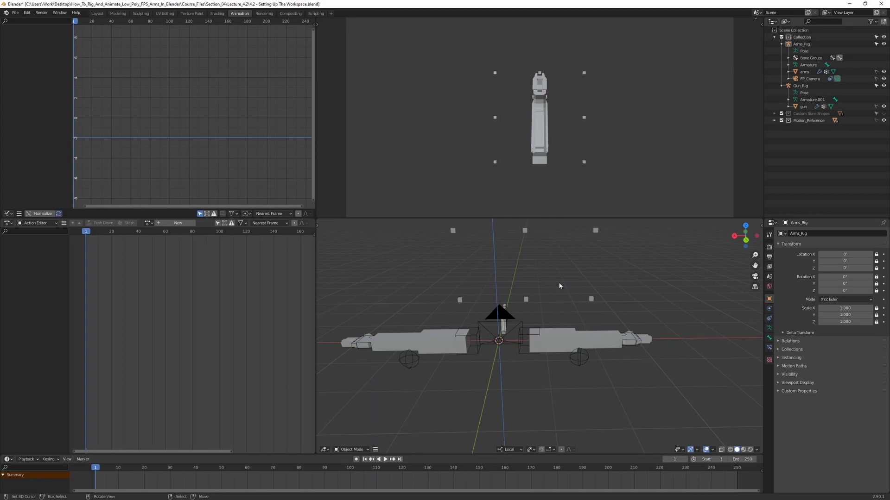
mouse_move(560, 286)
middle_mouse_down()
mouse_move(579, 283)
mouse_move(563, 271)
middle_mouse_up()
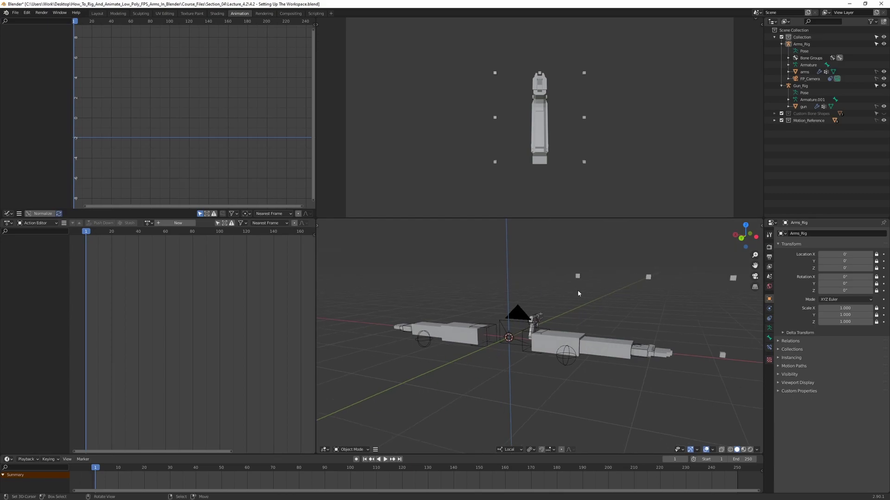
mouse_move(578, 293)
middle_mouse_down()
mouse_move(602, 310)
mouse_move(568, 302)
middle_mouse_up()
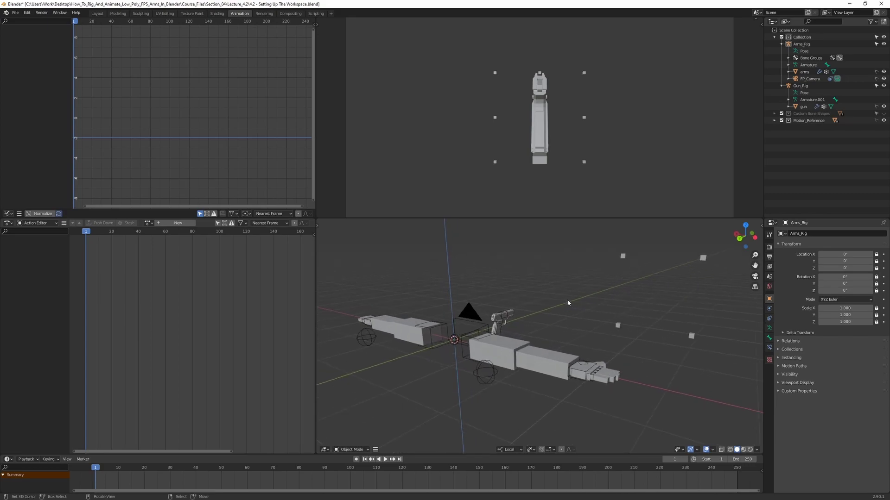